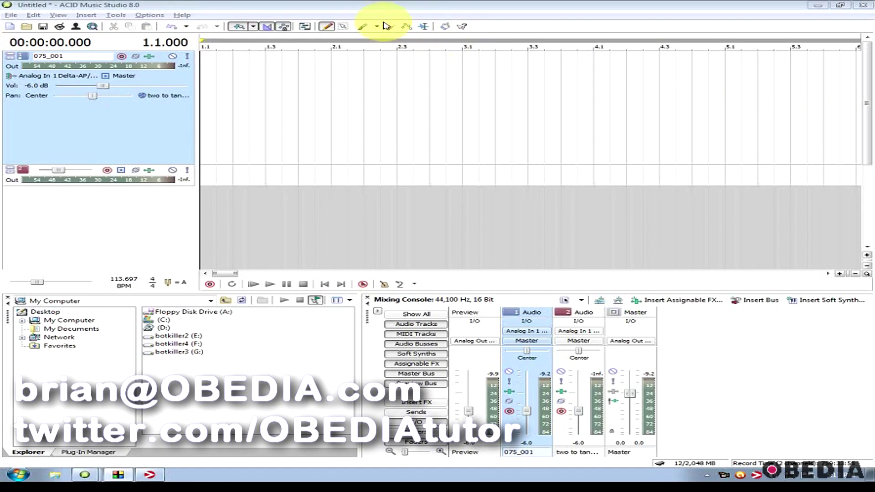
Bring the ACID Music Studio window into focus and open the Insert menu
left_click(374, 9)
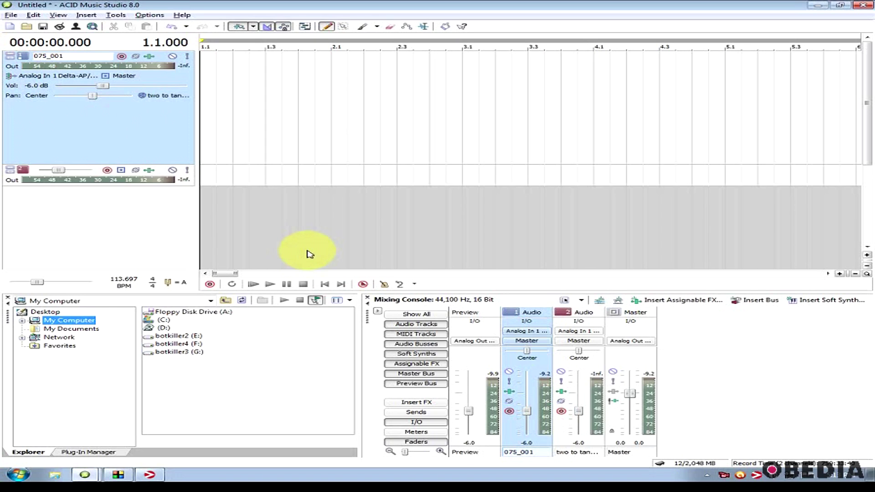
left_click(230, 384)
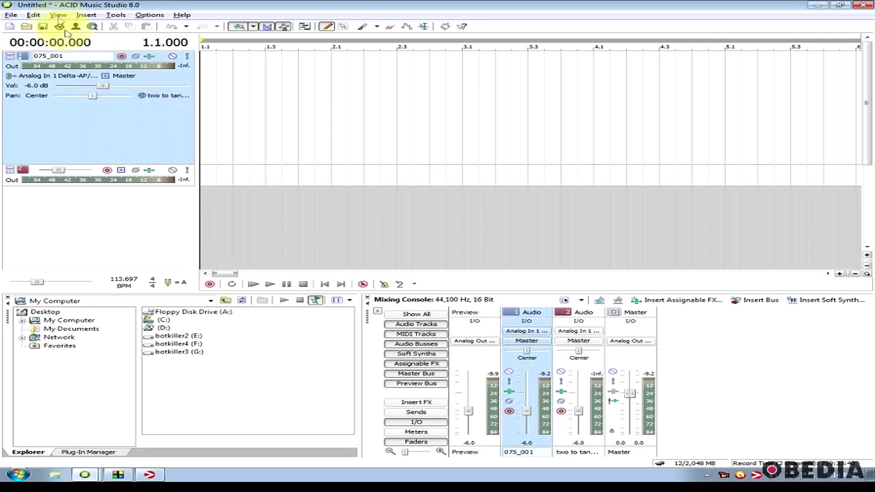
left_click(86, 15)
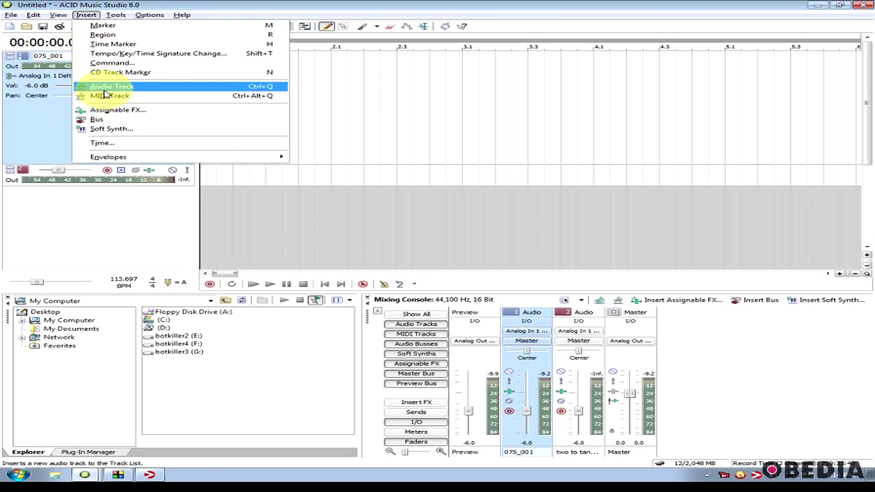
Close the Insert menu without adding an audio track
left_click(127, 249)
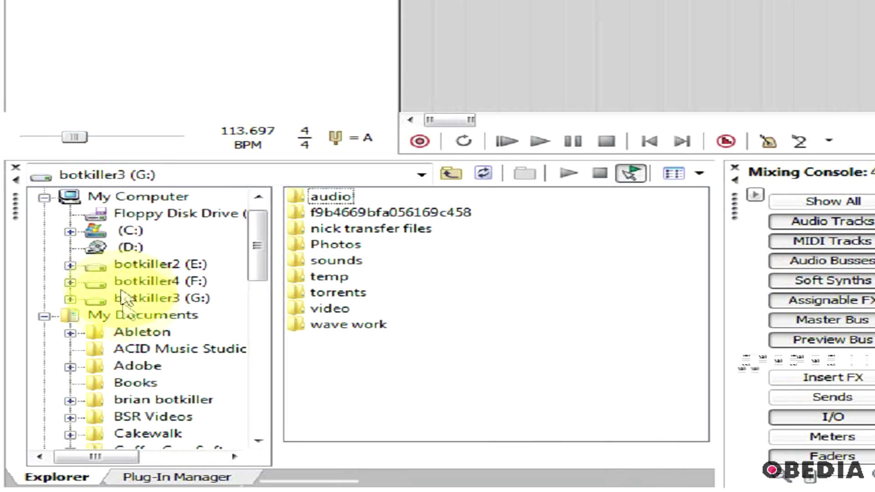
Open My Documents > ACID Music Studio 8.0 Projects and preview 'two to tango live mix', then stop it
left_click(105, 315)
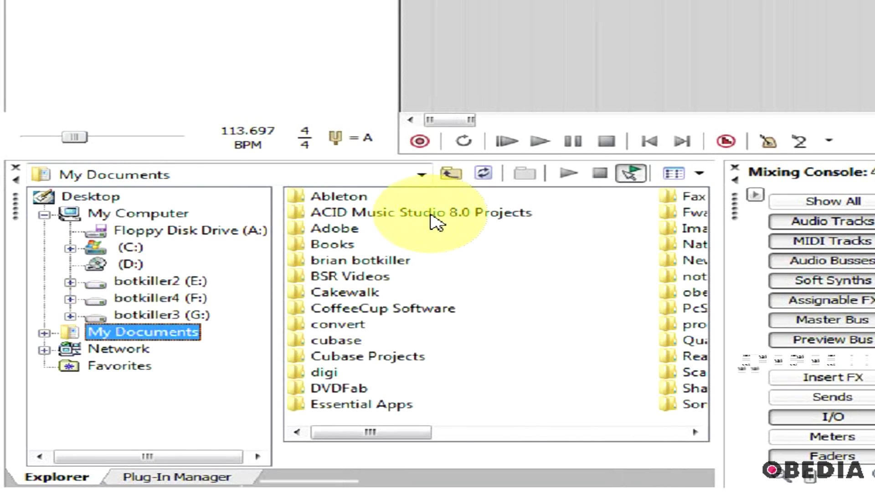
double_click(469, 221)
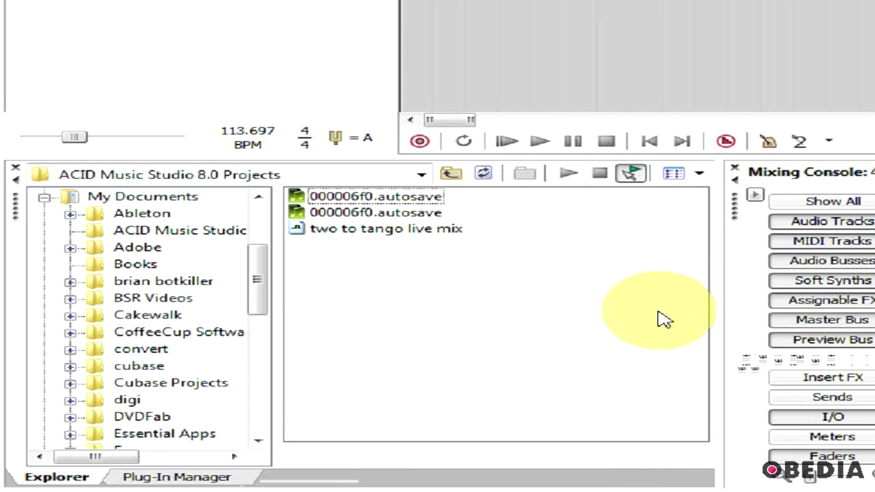
left_click(402, 233)
left_click_drag(406, 237, 353, 242)
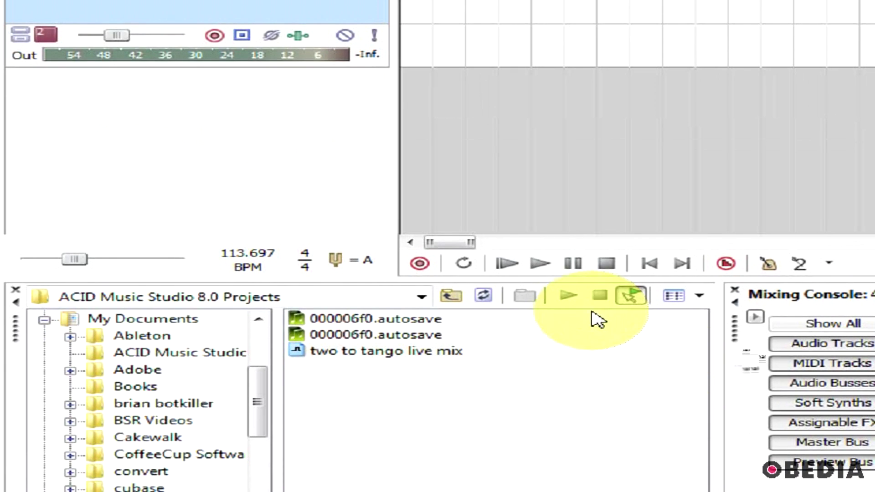
left_click(572, 297)
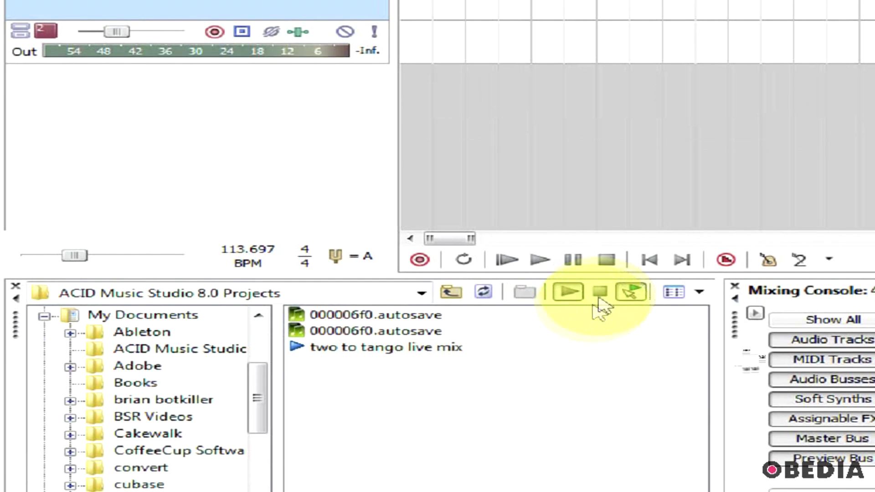
left_click(599, 296)
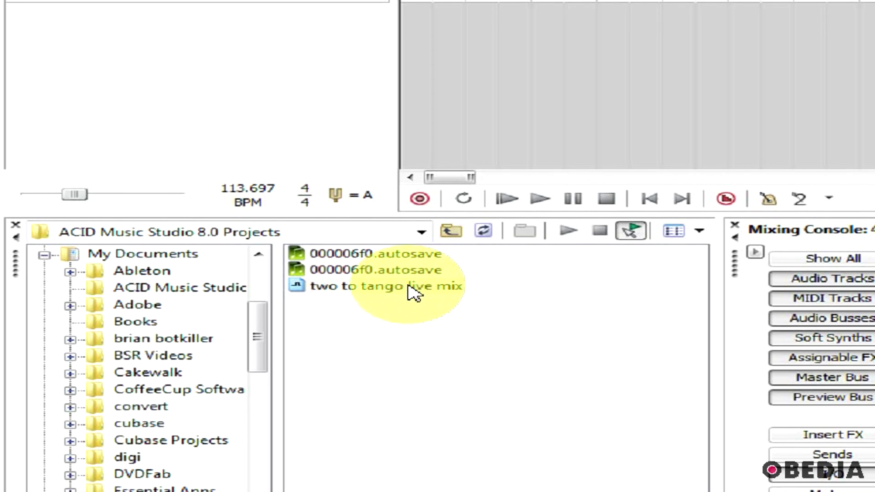
Drag 'two to tango live mix' onto the first track, 075_001, as an event
left_click_drag(414, 292, 406, 23)
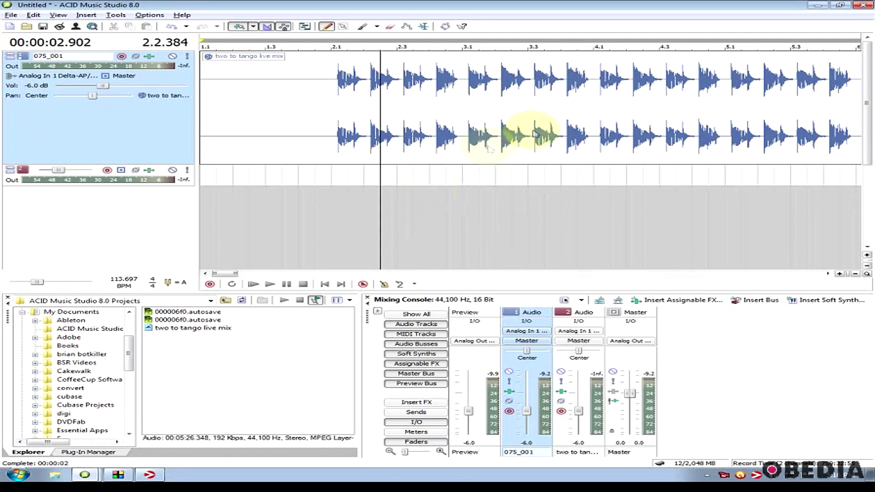
scroll(464, 164, "down", 2)
scroll(464, 163, "down", 1)
scroll(458, 162, "up", 3)
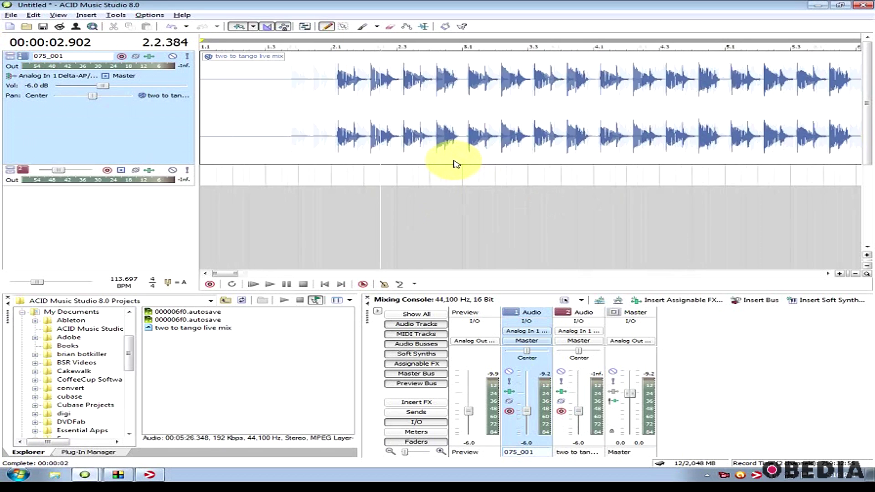
scroll(454, 162, "down", 2)
Select the song event, move the cursor to bar 11, then return it to 1.1.000
left_click(418, 128)
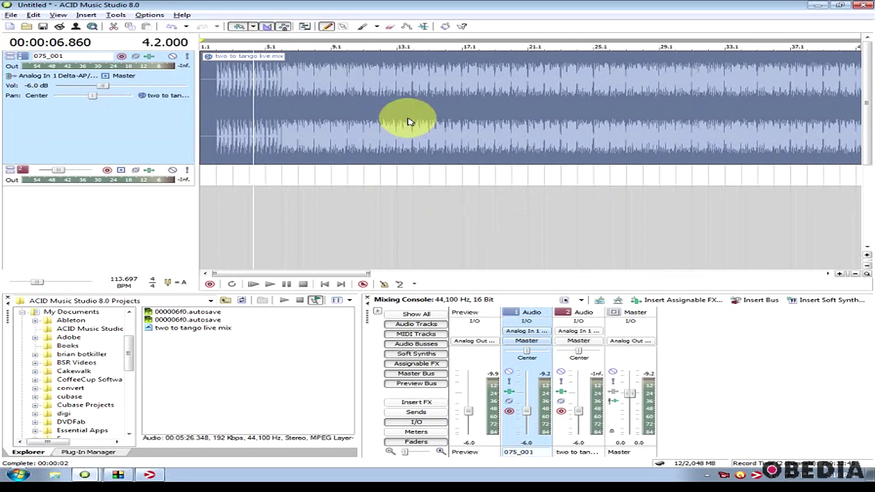
scroll(406, 134, "up", 1)
scroll(407, 132, "down", 2)
left_click(409, 130)
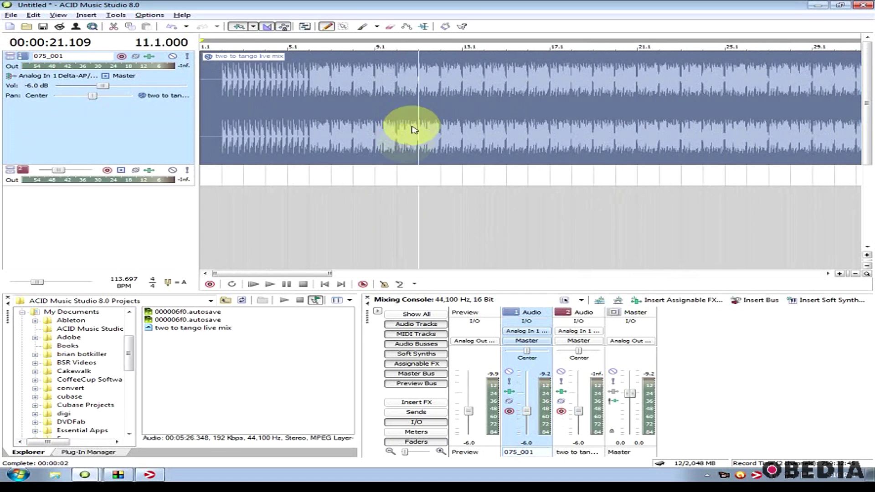
scroll(406, 142, "down", 2)
scroll(405, 146, "up", 1)
scroll(401, 143, "up", 2)
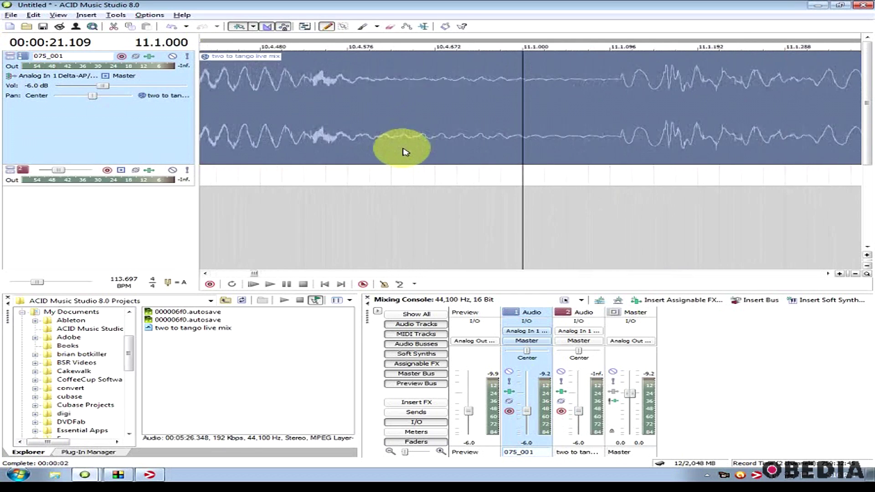
scroll(402, 146, "down", 2)
scroll(401, 151, "down", 2)
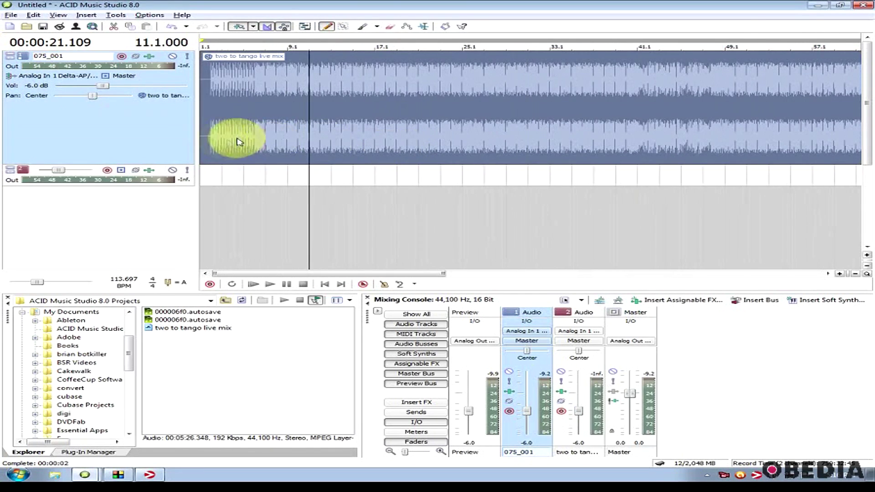
left_click(210, 146)
scroll(260, 146, "up", 3)
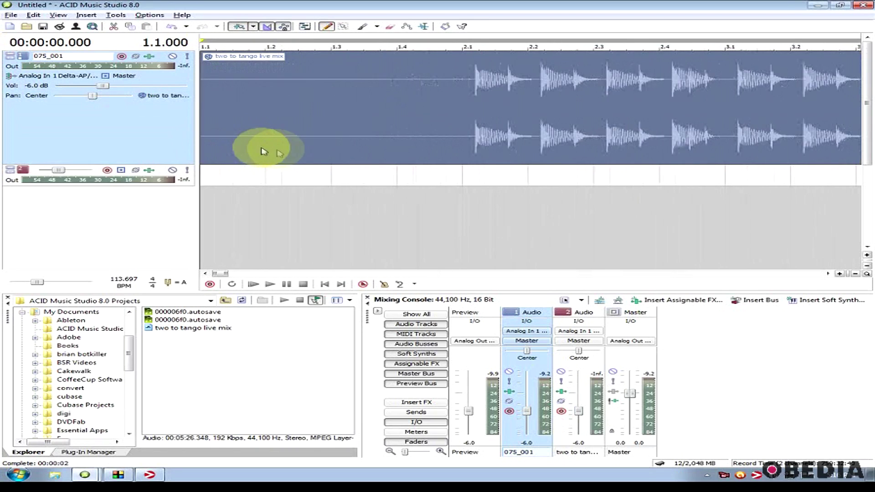
scroll(279, 146, "down", 1)
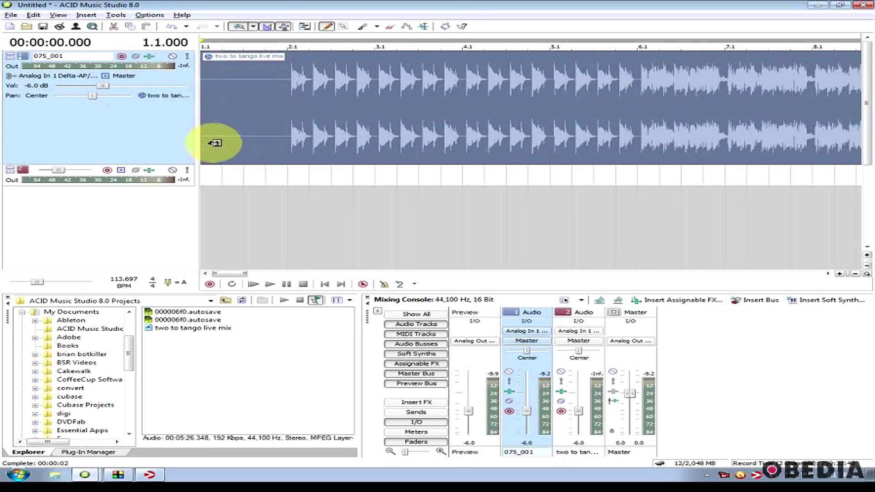
Trim the event's quiet lead-in, undo it with Ctrl+Z, and play the project from the start
left_click_drag(214, 143, 285, 140)
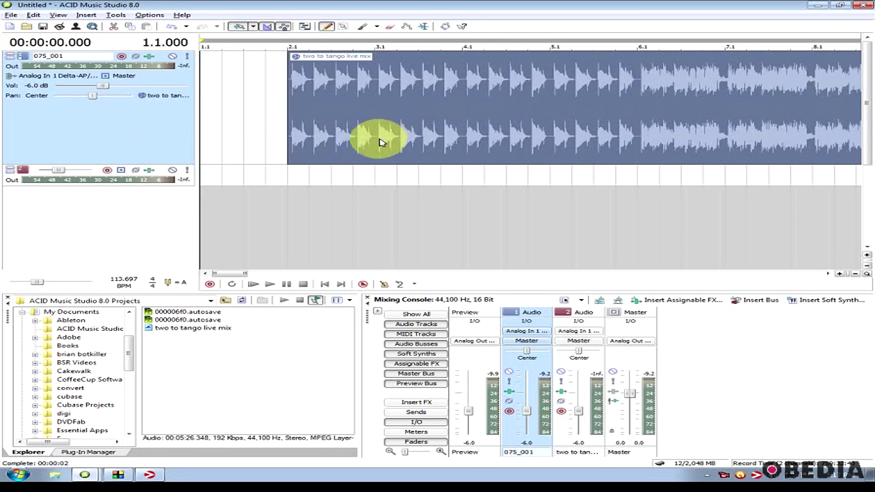
key("ctrl+z")
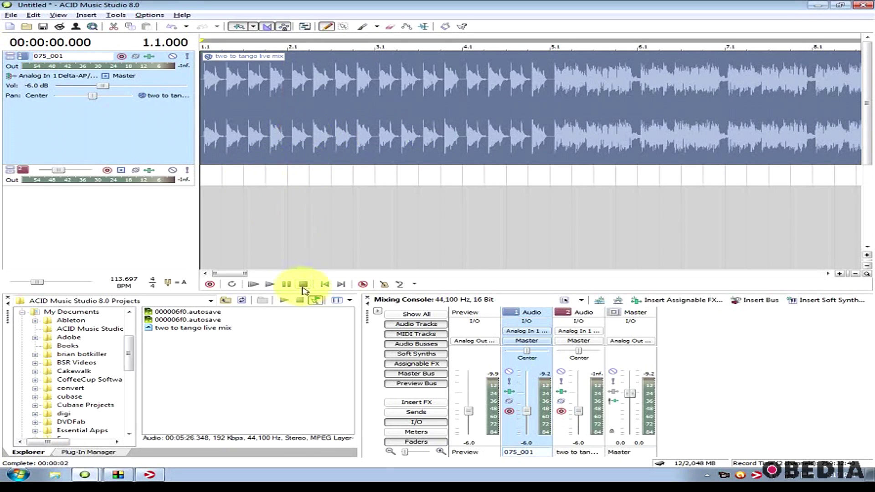
left_click(271, 284)
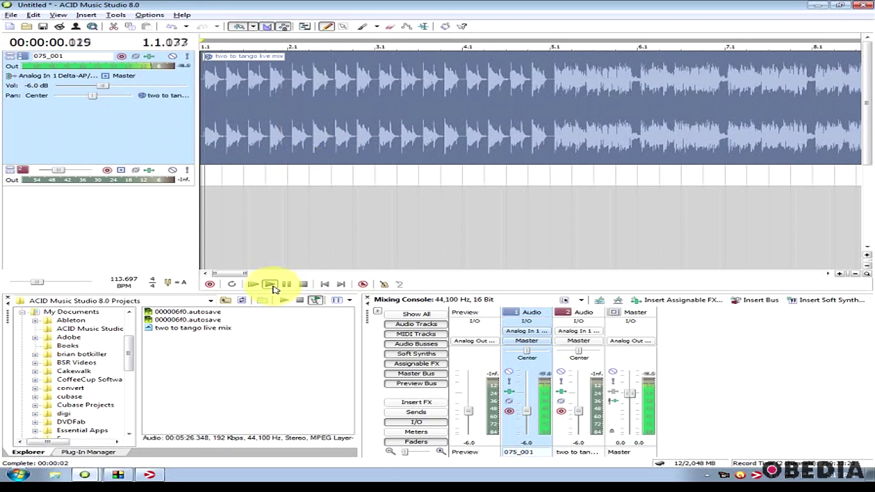
left_click(303, 284)
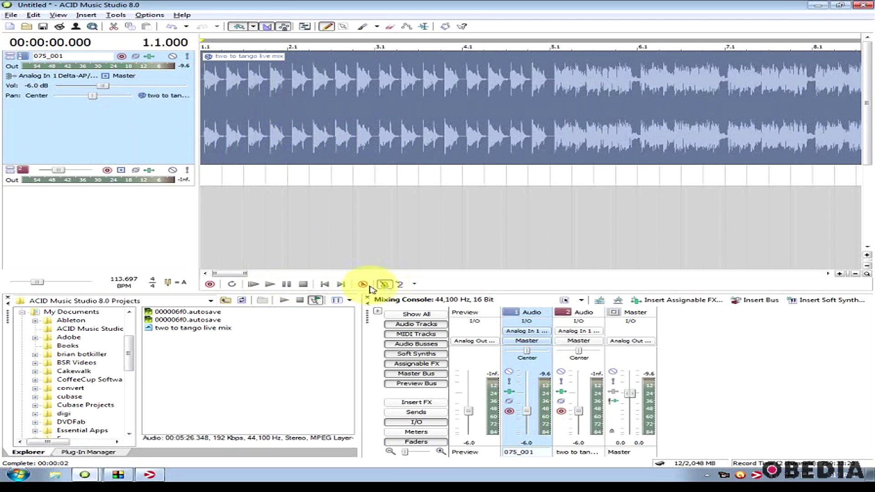
left_click(272, 285)
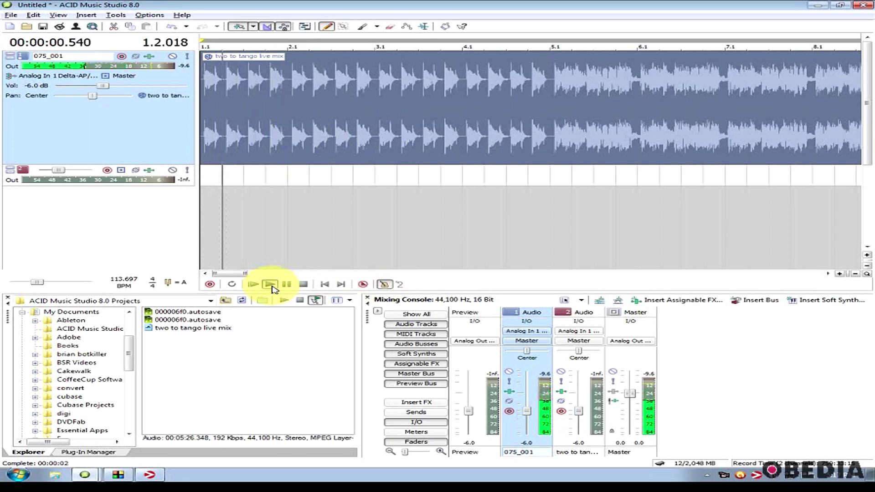
left_click(304, 285)
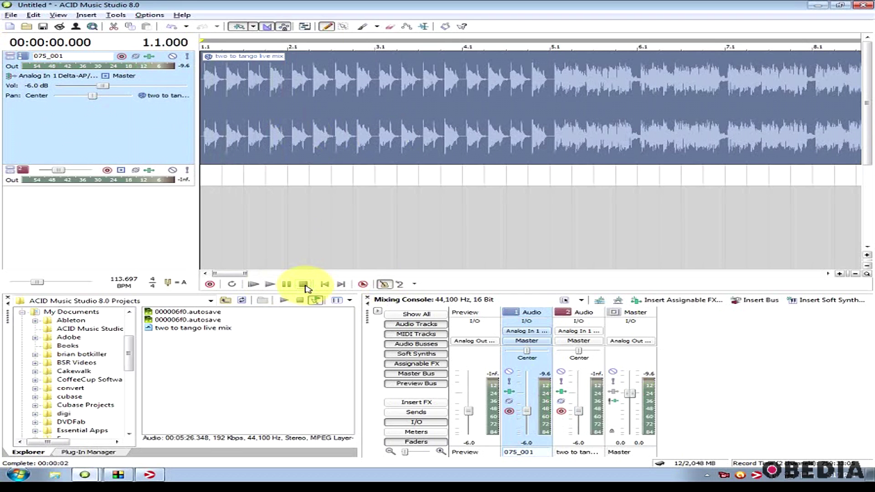
left_click(271, 285)
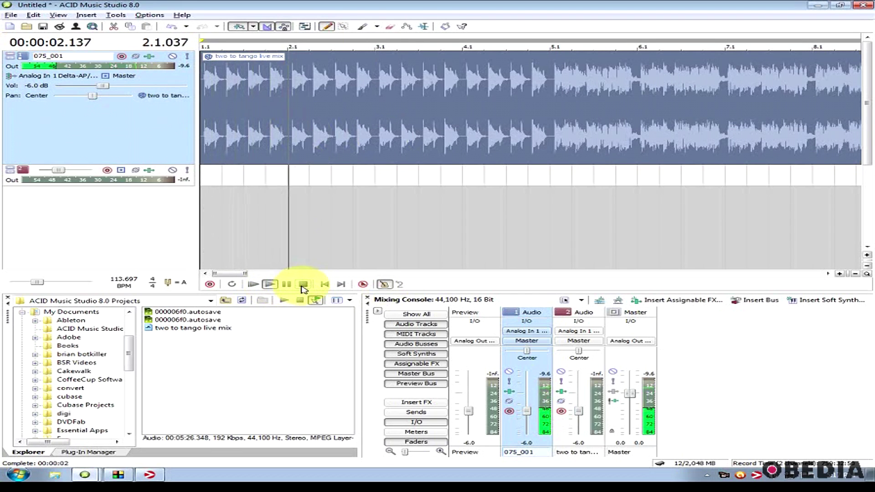
left_click(303, 284)
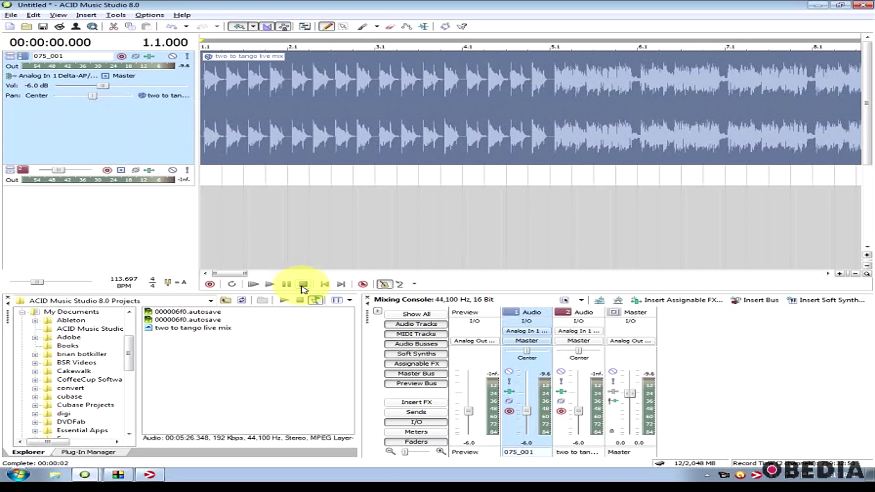
Open the song event's Clip Properties and set its preview position to bar 9.1
right_click(277, 139)
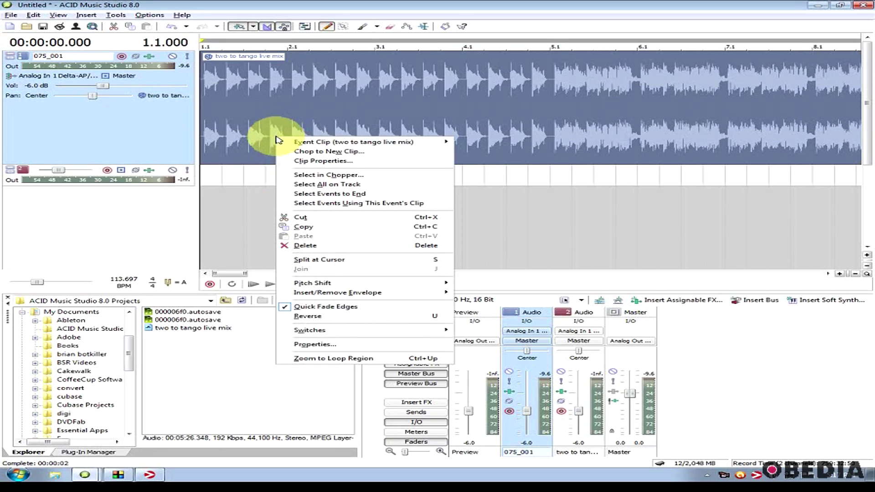
left_click(320, 163)
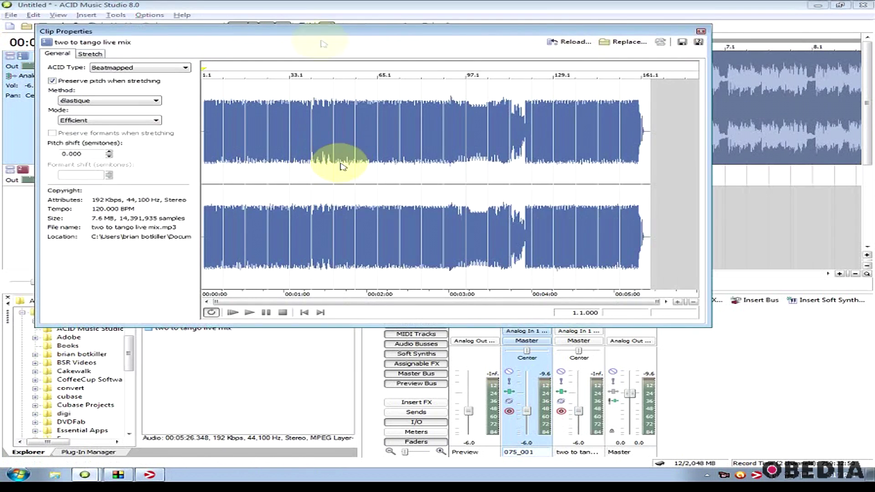
left_click_drag(233, 36, 269, 50)
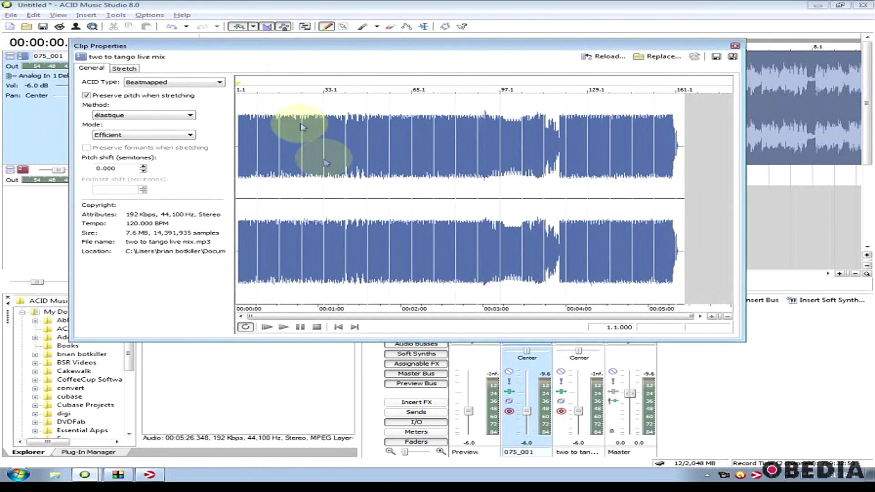
left_click(256, 169)
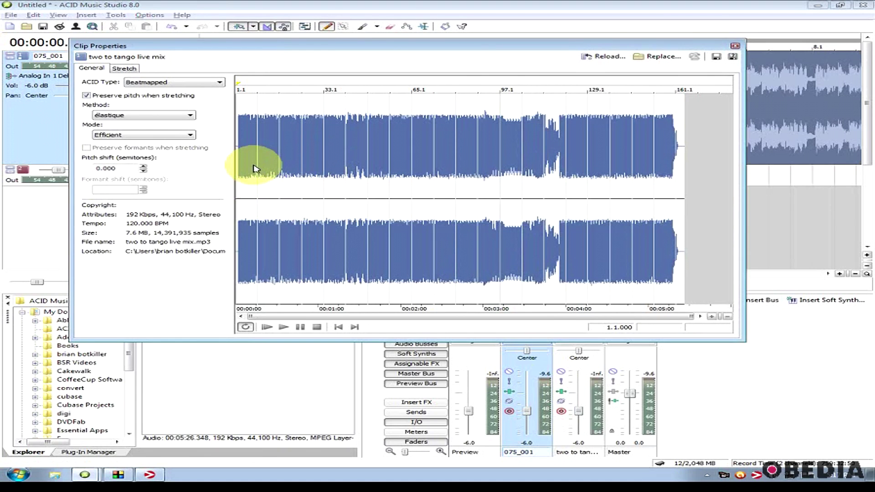
scroll(257, 168, "up", 6)
scroll(258, 169, "down", 6)
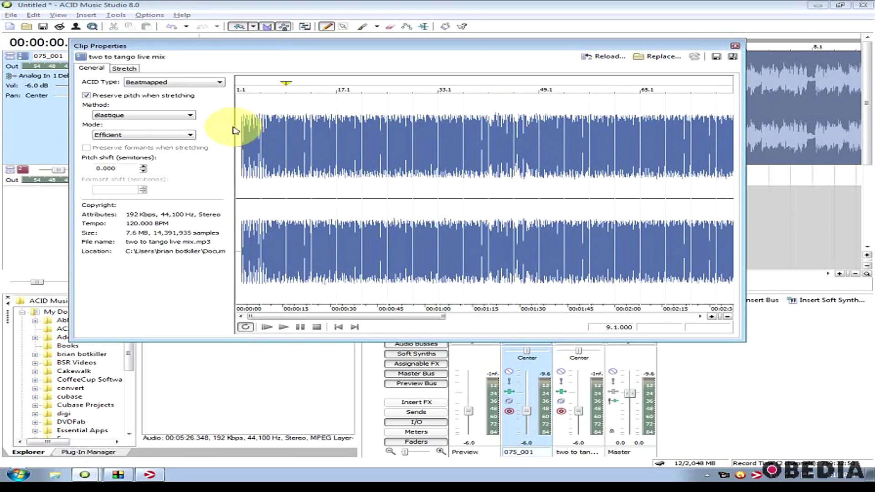
Keep élastique stretching, set the stretch mode to Pro, and uncheck Preserve pitch when stretching
left_click(131, 84)
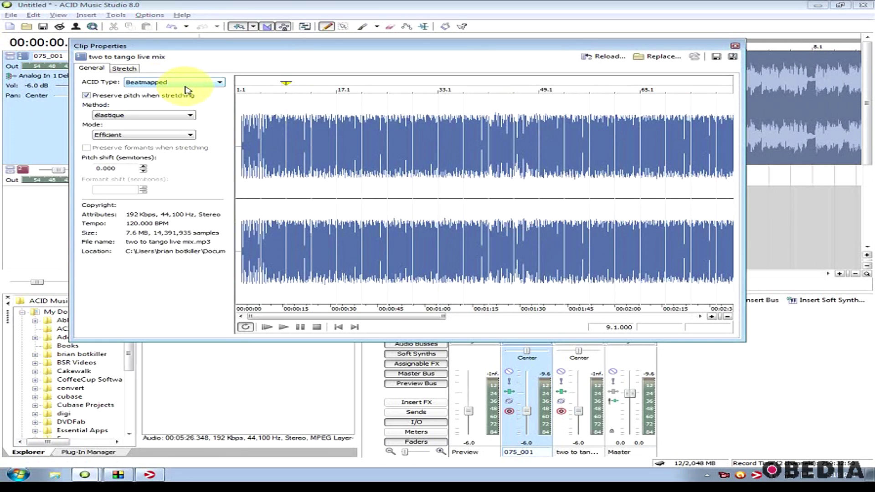
left_click(155, 116)
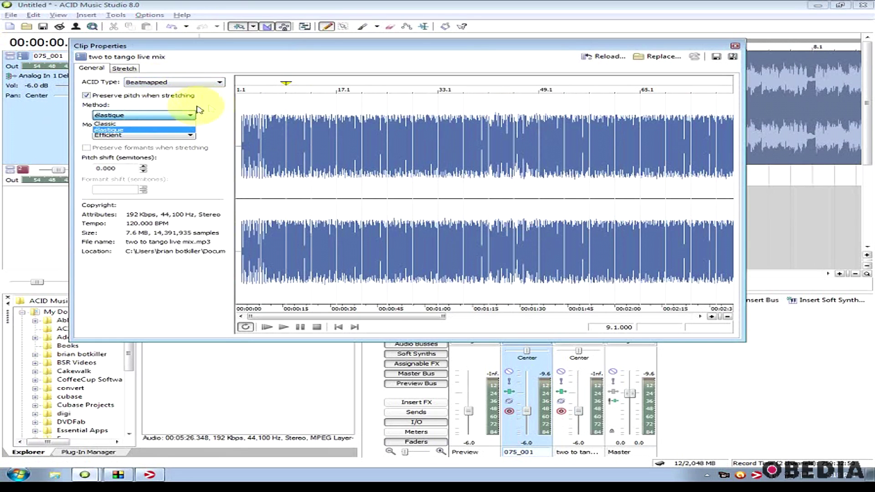
left_click(174, 107)
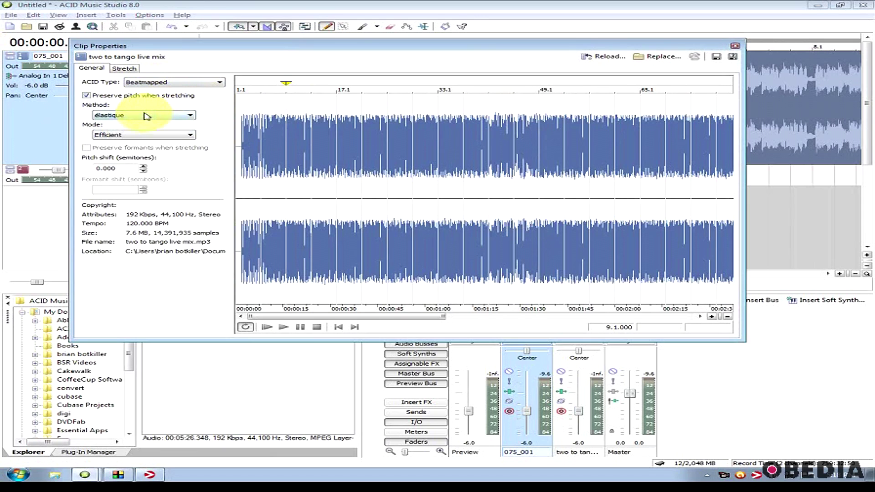
left_click(146, 116)
left_click(195, 109)
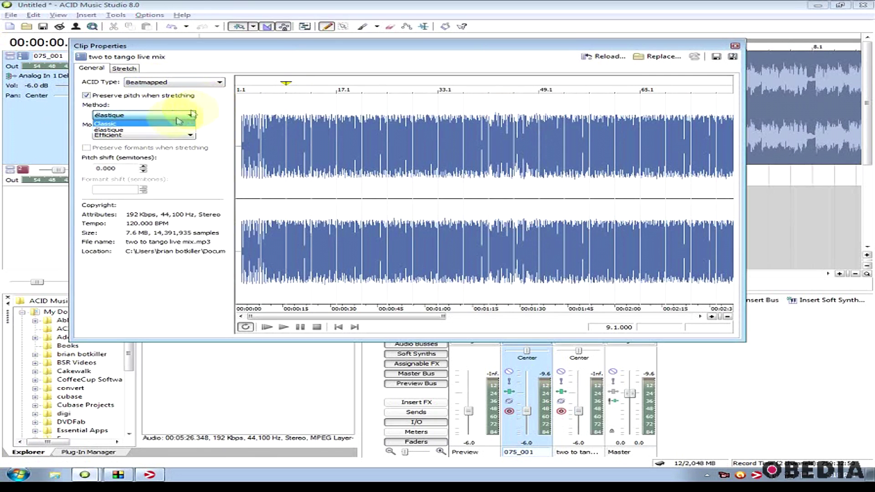
left_click(191, 116)
left_click(188, 135)
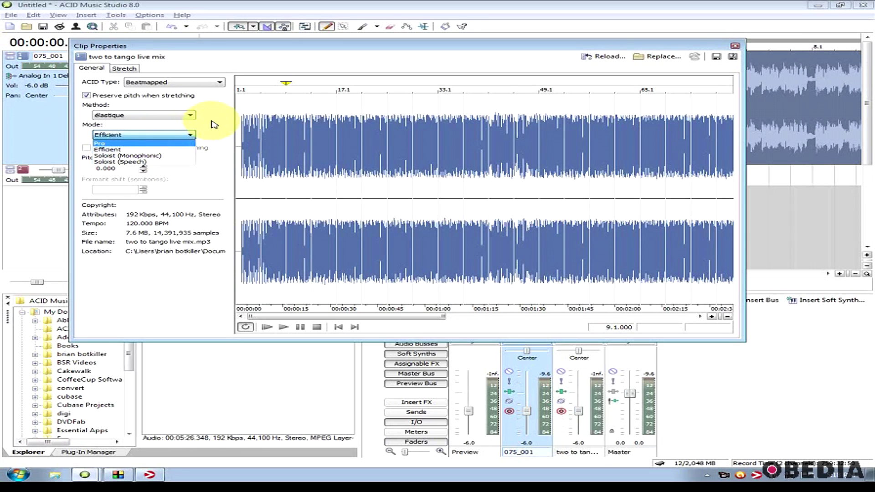
left_click(130, 143)
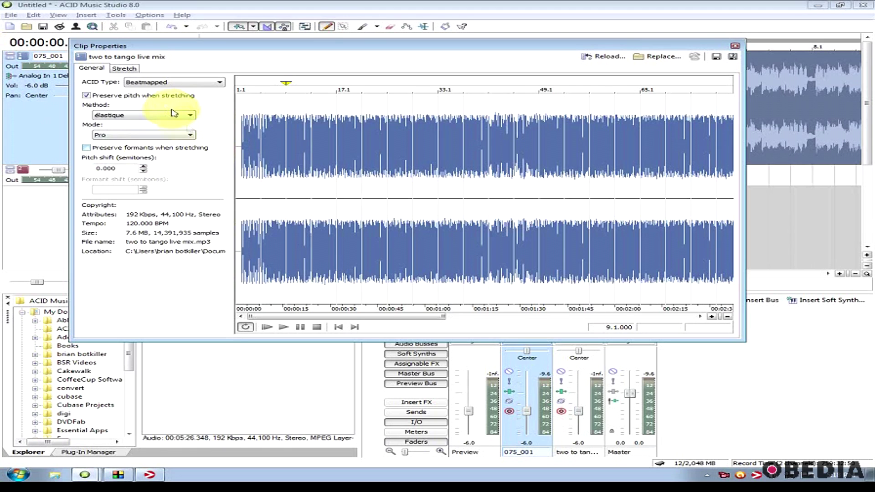
left_click(151, 97)
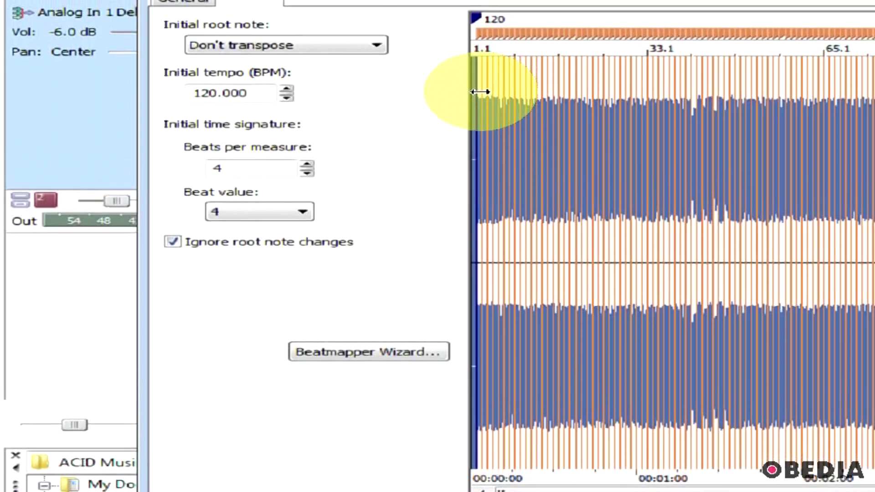
Zoom the Stretch waveform and loop measure 2.1–3.1 for preview
scroll(479, 97, "up", 6)
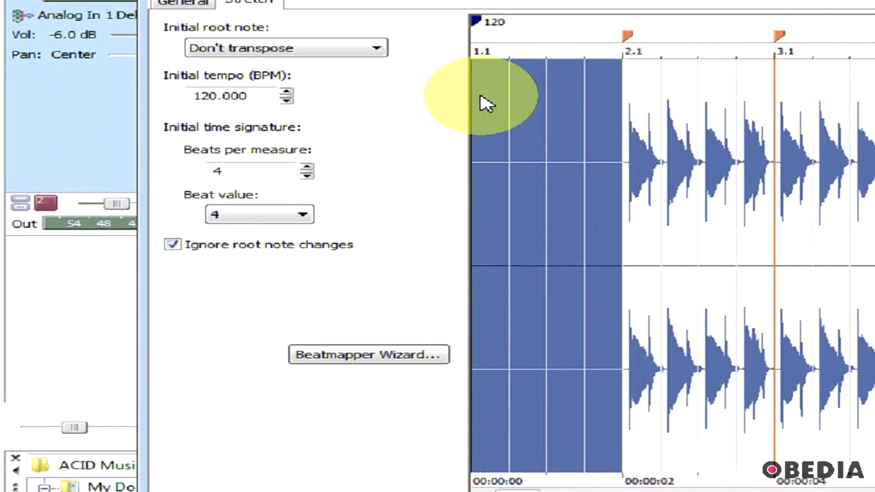
scroll(486, 104, "down", 3)
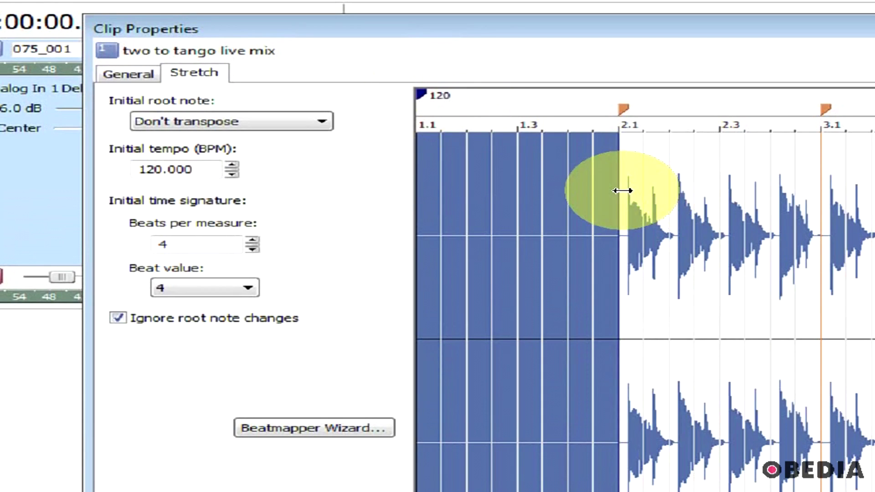
left_click(643, 197)
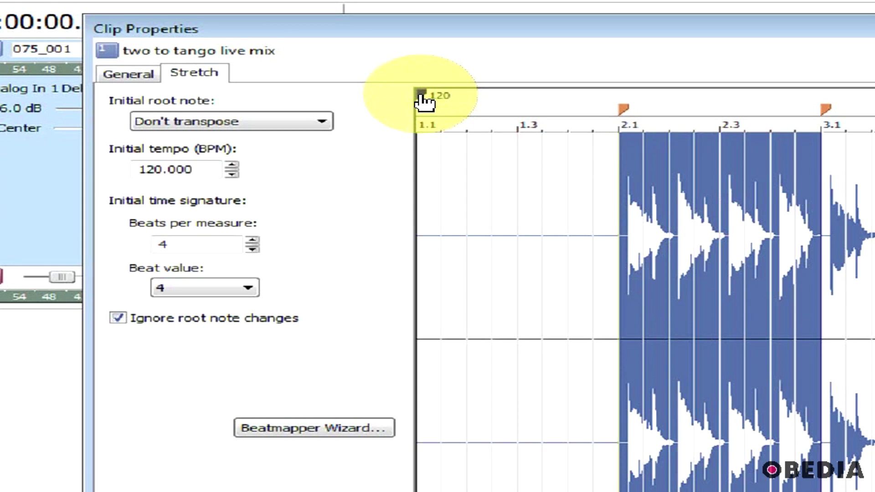
Drag the 120 downbeat marker right onto the song's first hit, fine-tuning it while zoomed in
left_click_drag(423, 100, 634, 123)
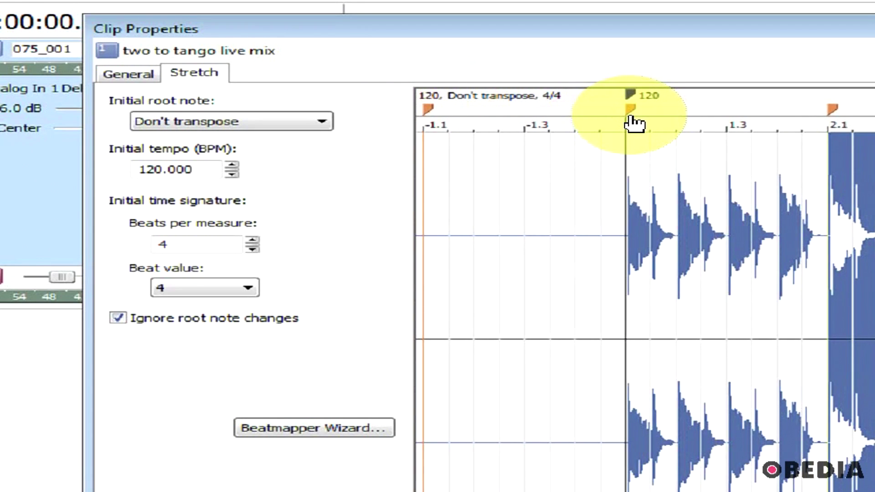
left_click_drag(634, 123, 635, 124)
left_click(638, 201)
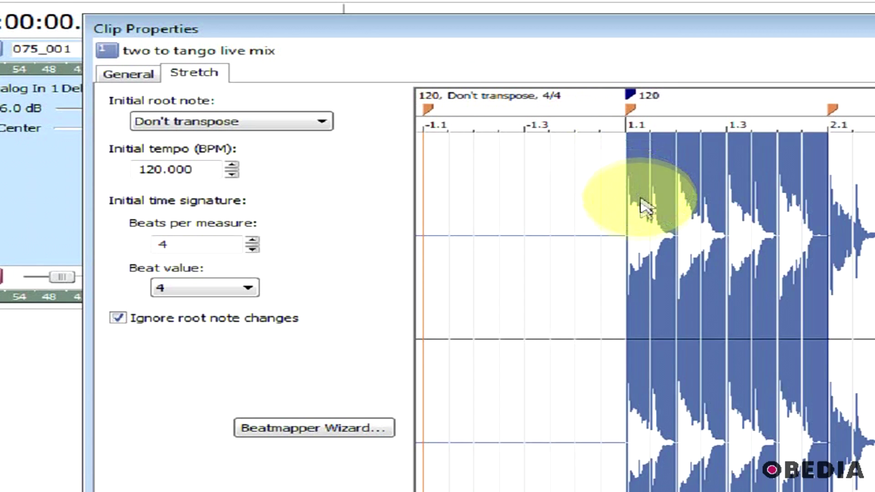
scroll(643, 208, "up", 3)
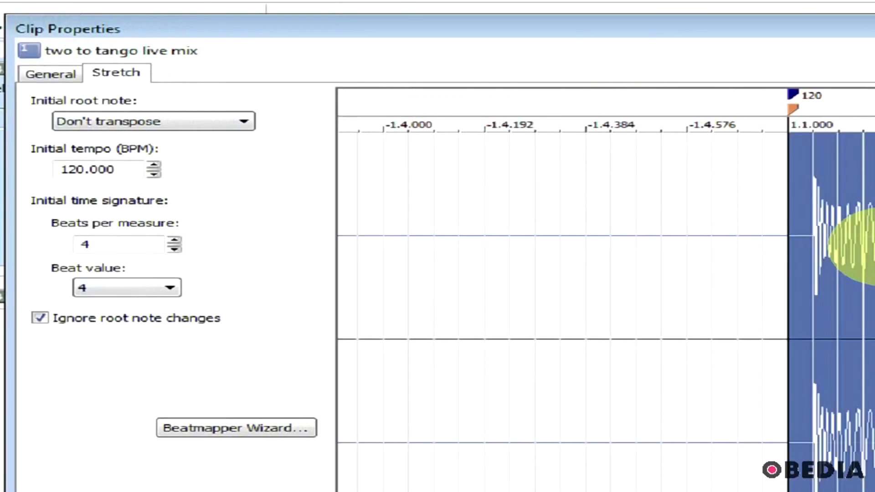
scroll(865, 248, "up", 2)
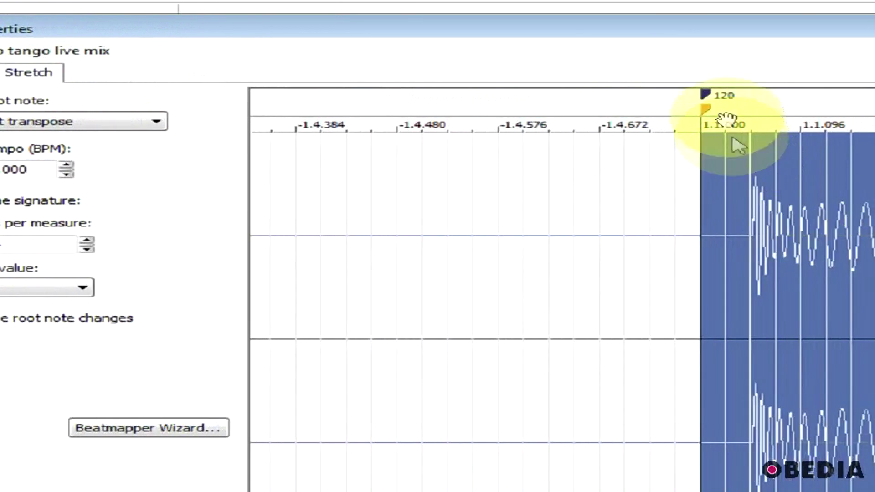
left_click_drag(711, 103, 762, 103)
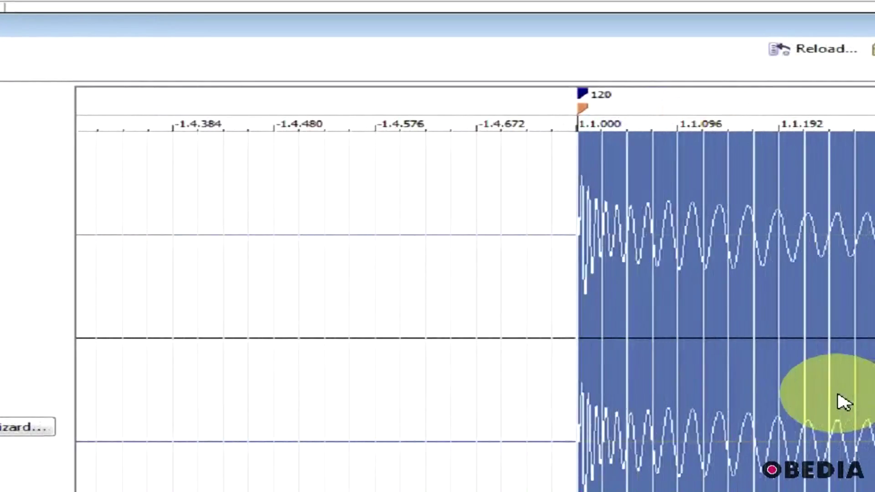
scroll(804, 392, "down", 1)
scroll(596, 387, "down", 4)
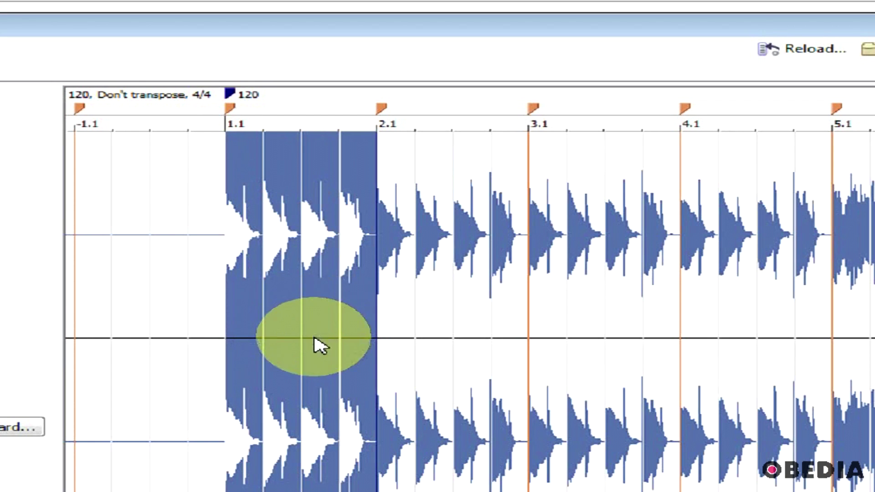
Loop and audition measures 2.1 through 5.1 to check alignment, ending on the 1.1–2.1 loop
double_click(445, 293)
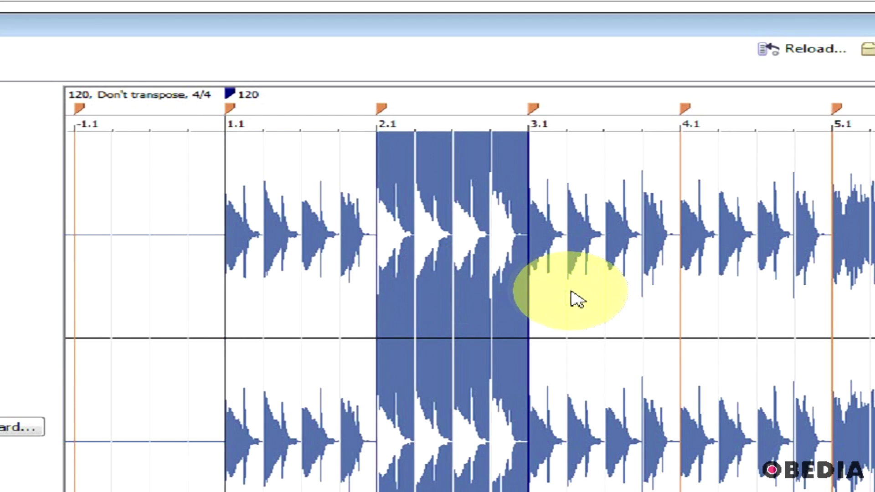
double_click(606, 318)
double_click(472, 310)
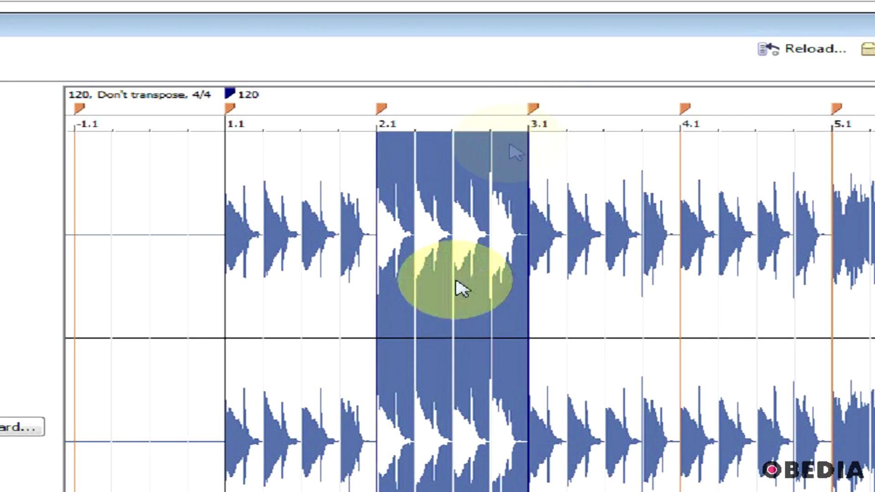
double_click(579, 308)
key("space")
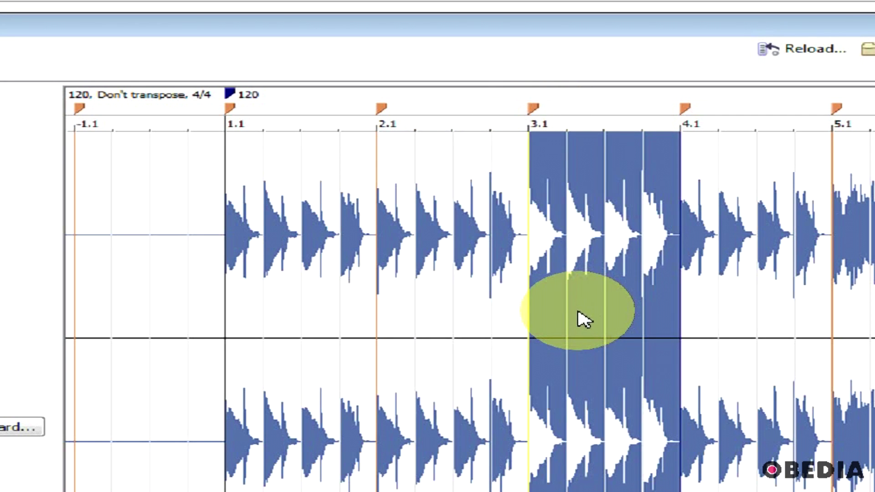
double_click(460, 325)
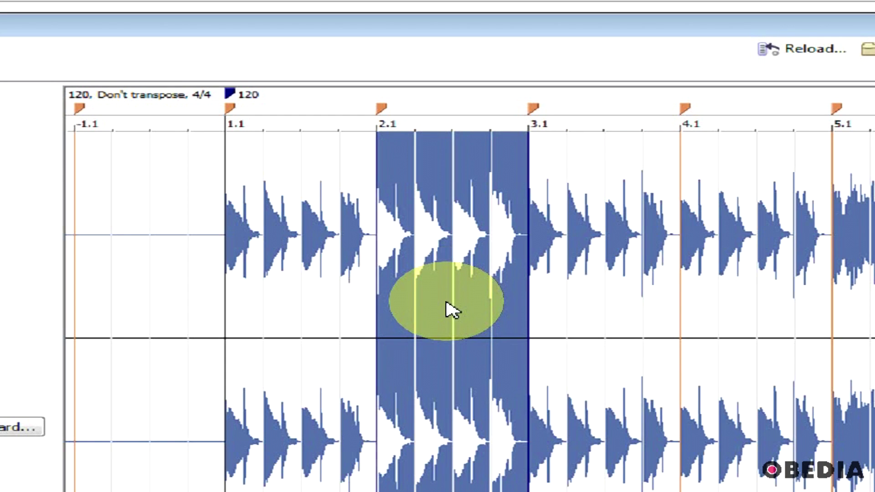
double_click(586, 323)
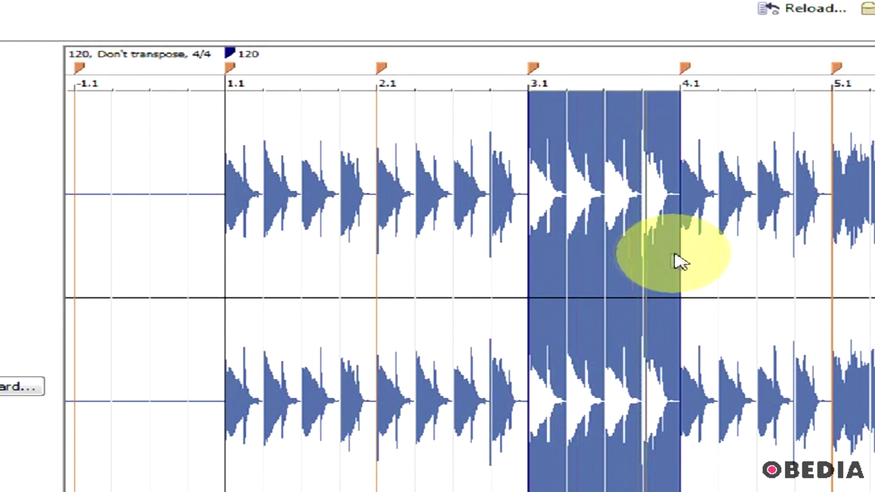
double_click(770, 285)
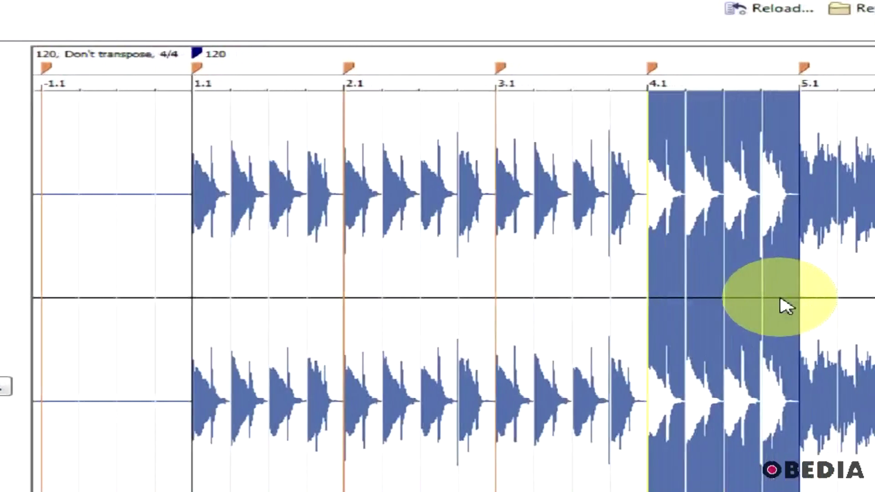
left_click(807, 298)
double_click(496, 291)
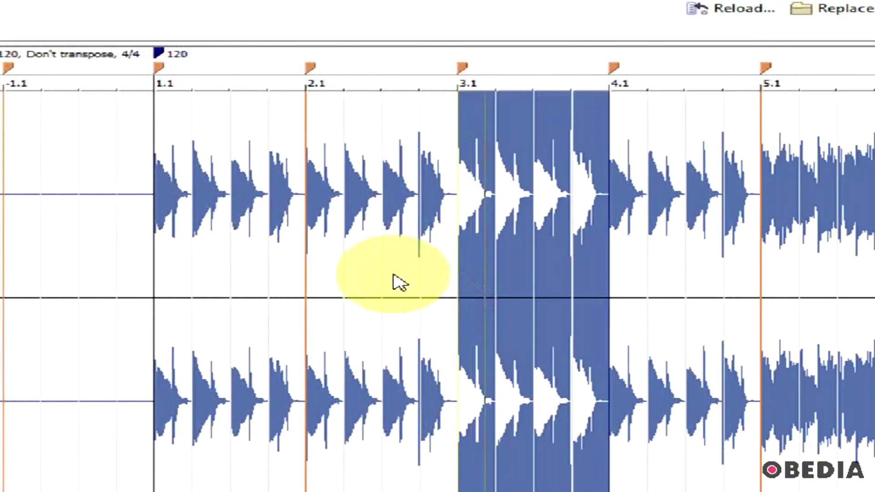
double_click(426, 283)
double_click(269, 284)
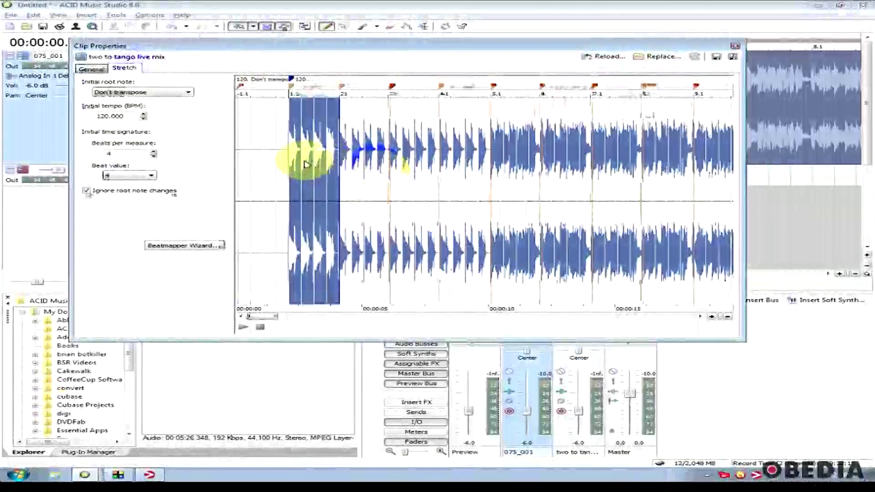
Zoom in and out across the clip waveform and scroll along it to review the bar markers
scroll(296, 160, "up", 3)
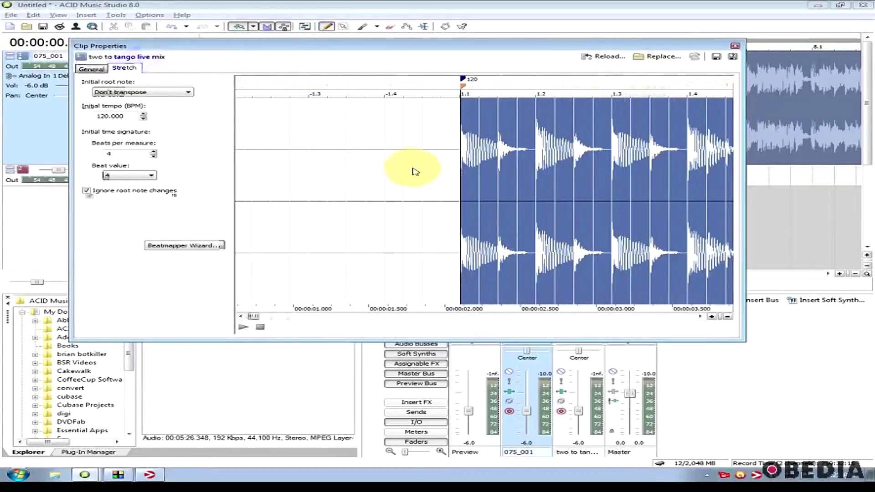
scroll(436, 171, "down", 10)
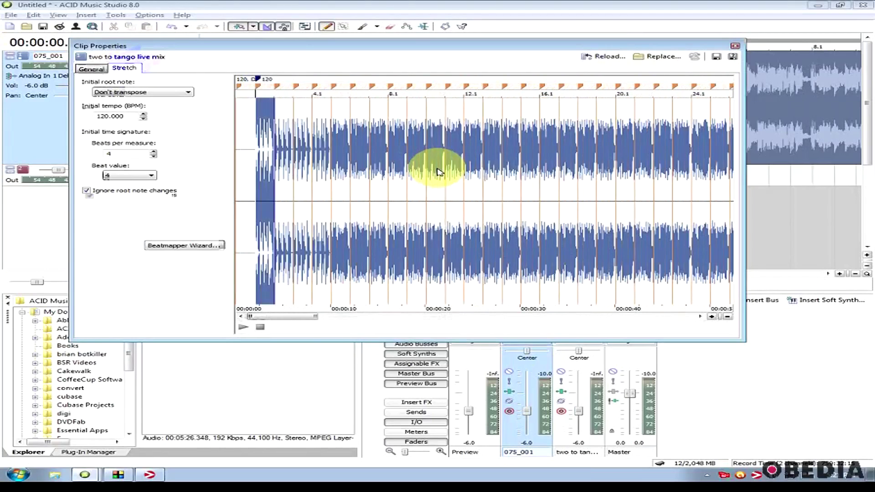
scroll(488, 170, "down", 2)
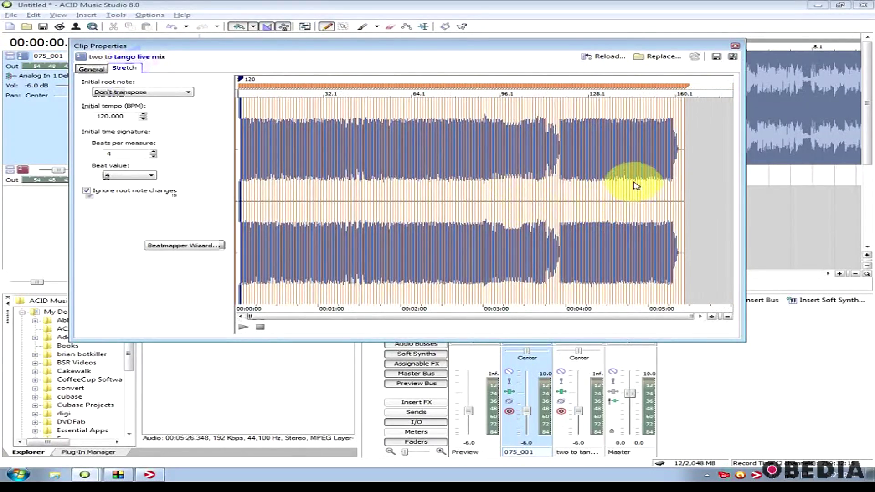
scroll(249, 178, "up", 10)
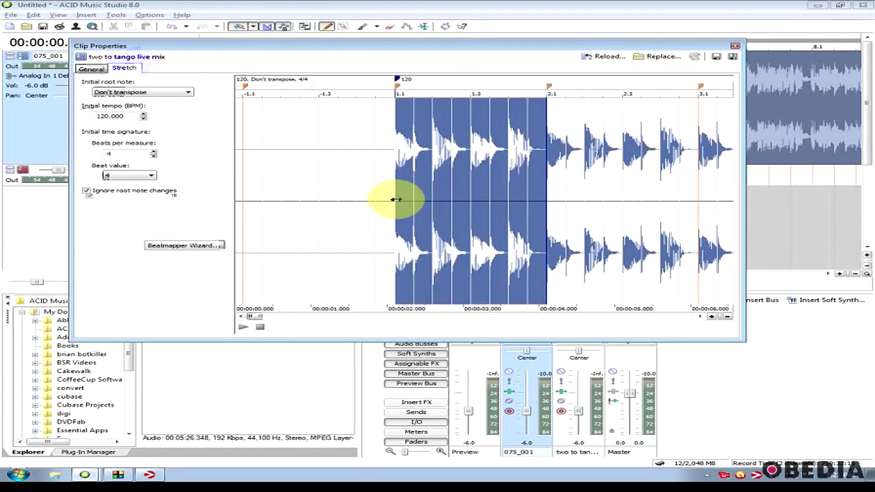
scroll(410, 197, "up", 2)
scroll(435, 196, "down", 2)
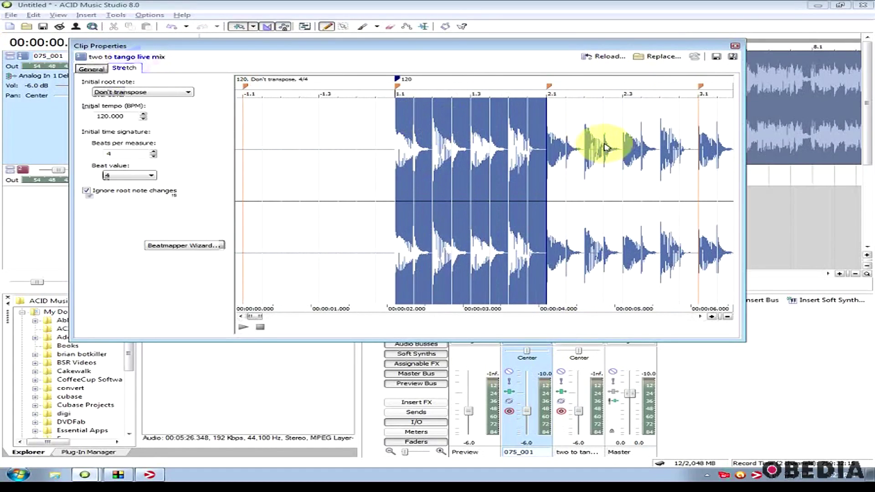
scroll(599, 150, "down", 1)
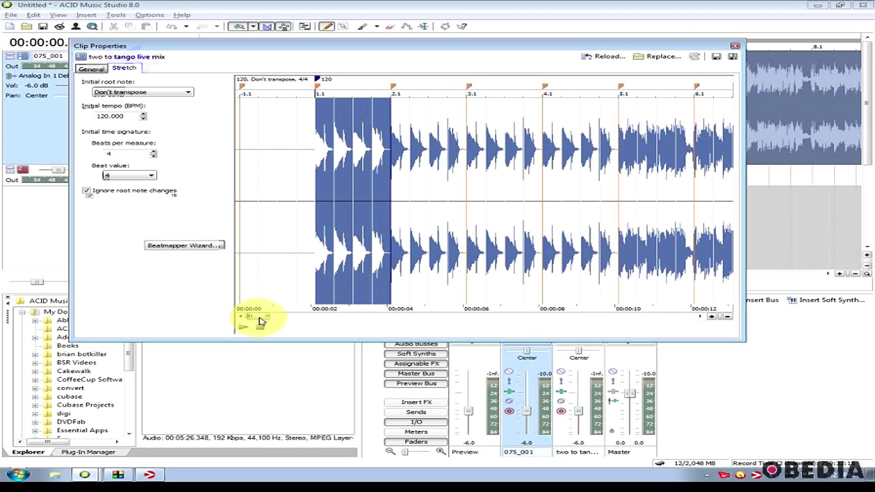
mouse_move(265, 318)
left_mouse_down()
mouse_move(318, 315)
mouse_move(258, 316)
left_mouse_up()
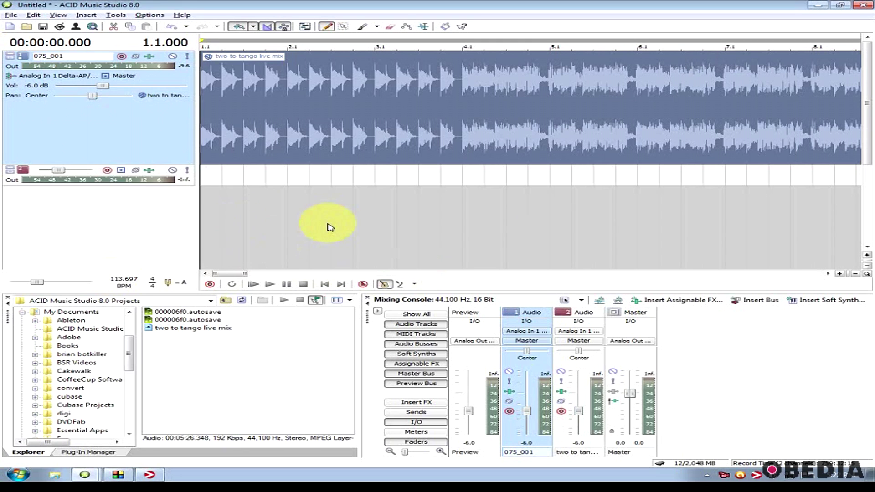
key("space")
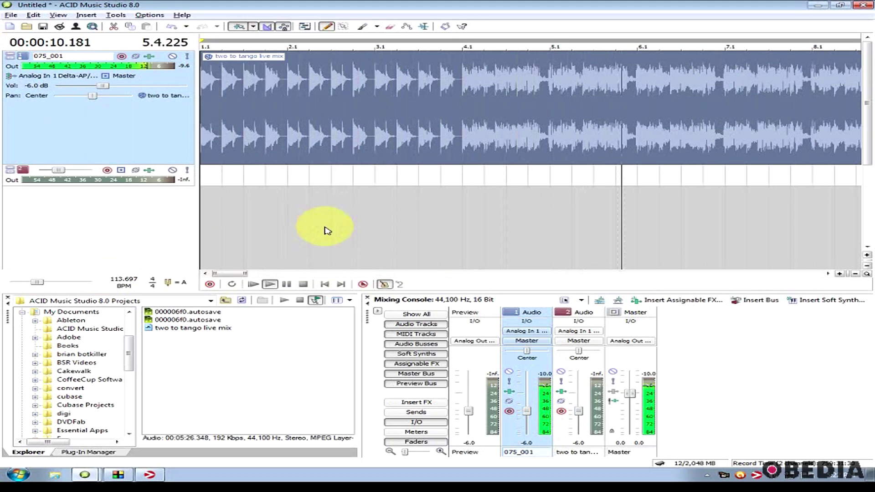
key("space")
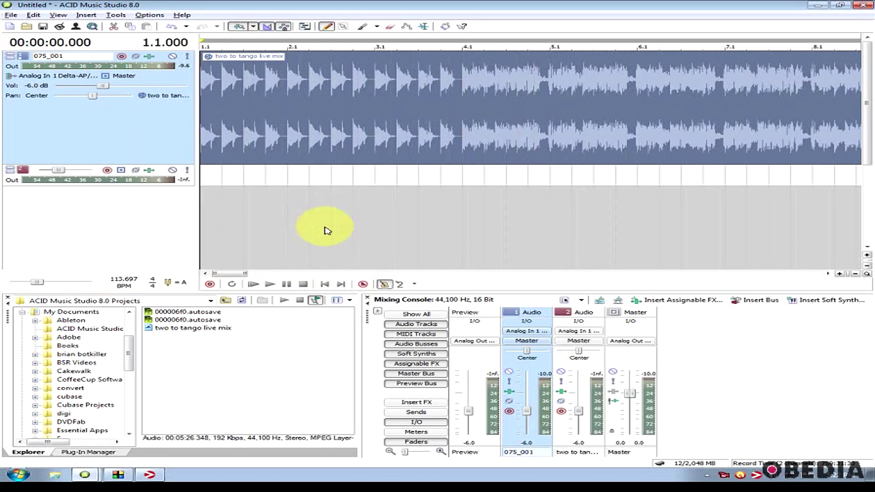
Raise the project tempo from 113.697 to 125.714 BPM while listening to playback
scroll(327, 230, "down", 5)
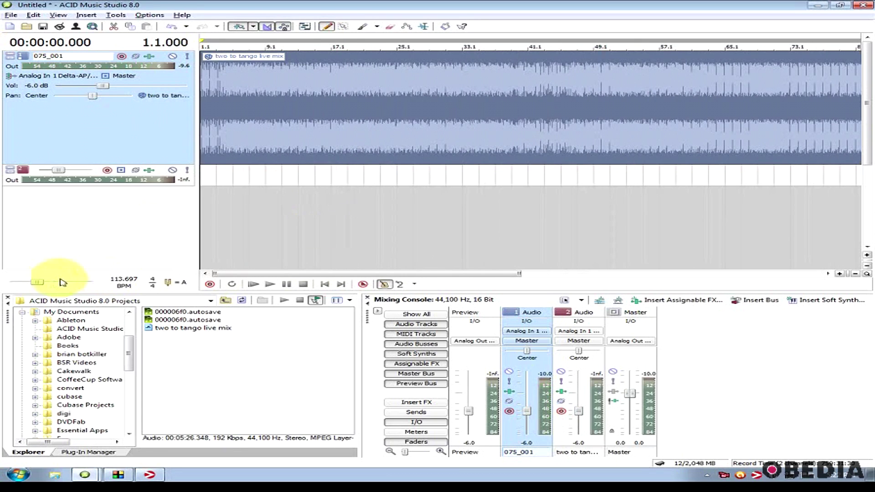
mouse_move(43, 284)
left_mouse_down()
mouse_move(29, 286)
mouse_move(56, 286)
left_mouse_up()
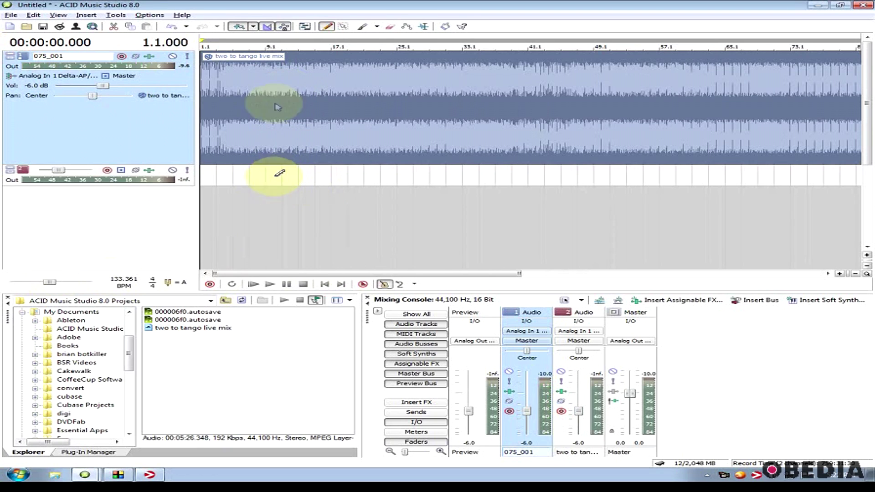
key("space")
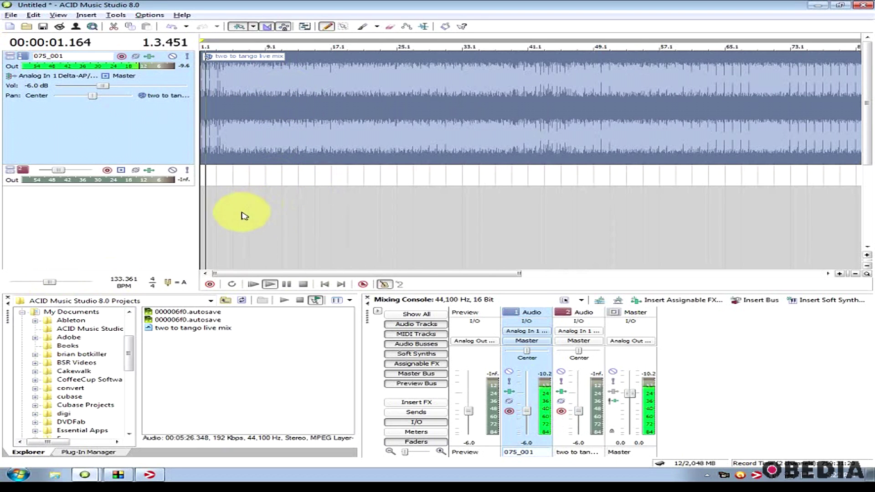
mouse_move(41, 281)
left_mouse_down()
mouse_move(55, 286)
mouse_move(25, 285)
left_mouse_up()
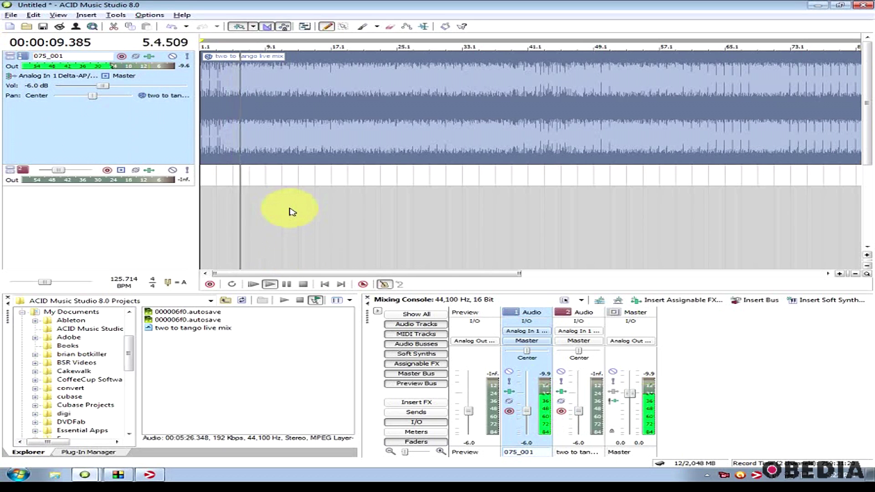
key("space")
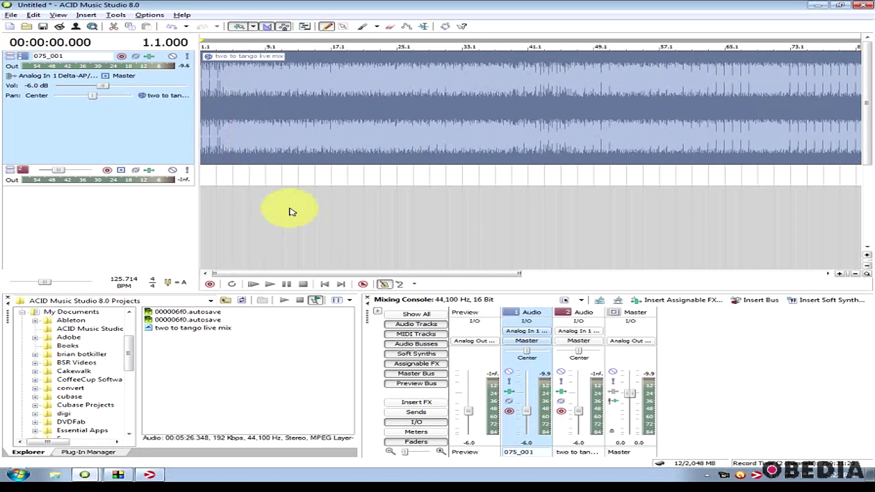
Place the edit position in the timeline near bar 2.2
left_click(216, 208)
scroll(217, 209, "up", 10)
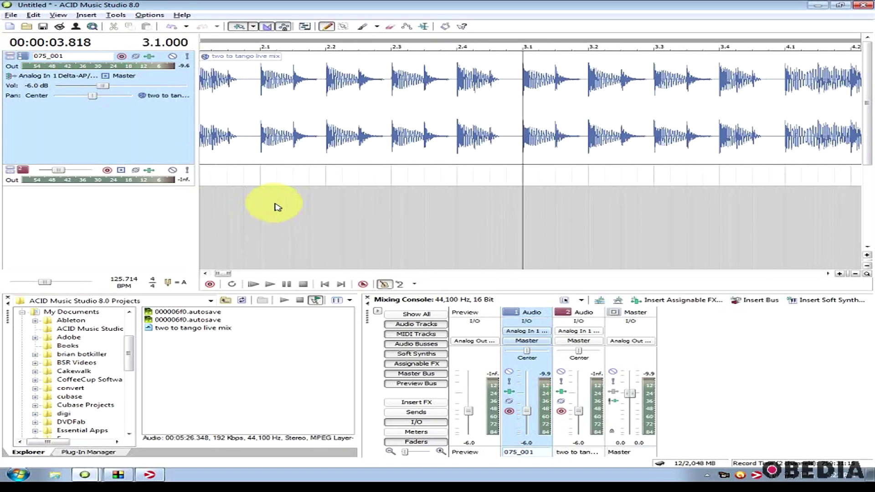
scroll(275, 206, "down", 5)
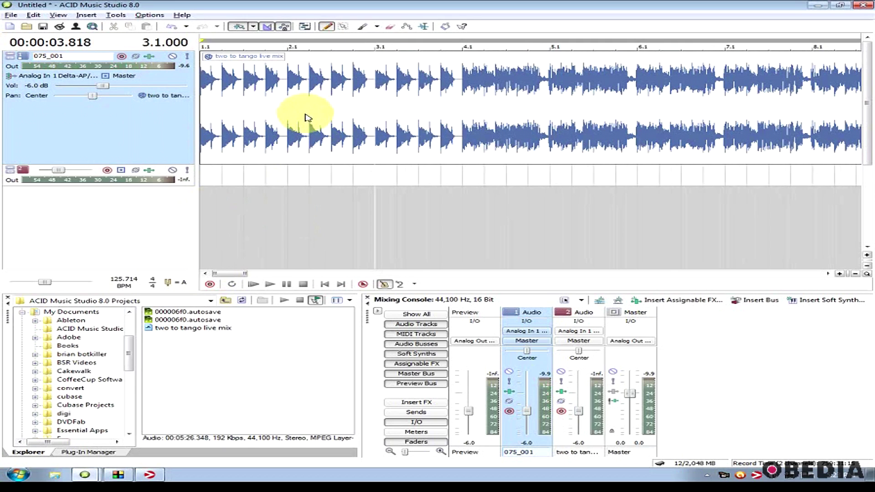
left_click(309, 180)
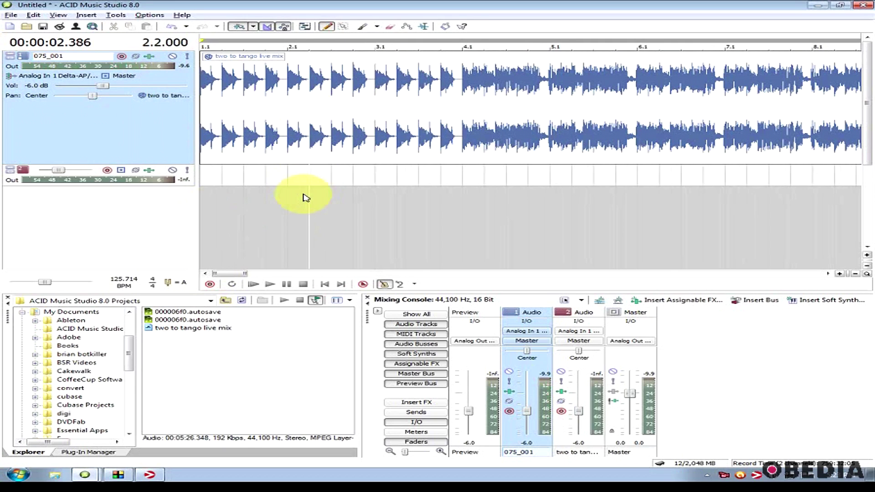
Launch the Beatmapper Wizard for two to tango live mix.mp3 from its Clip Properties Stretch tab
right_click(305, 115)
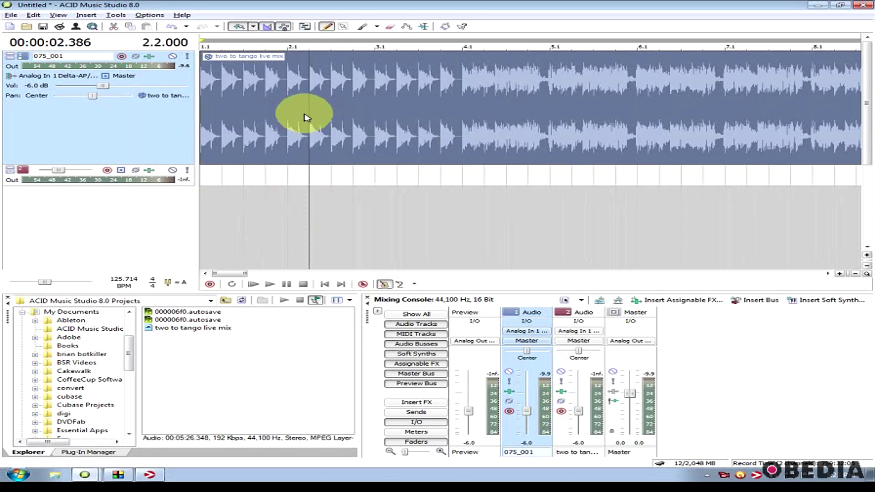
left_click(342, 140)
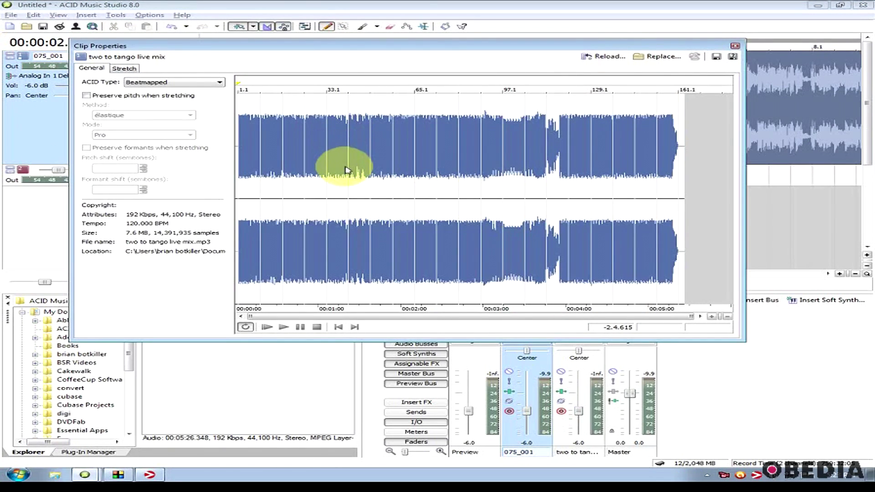
left_click(124, 69)
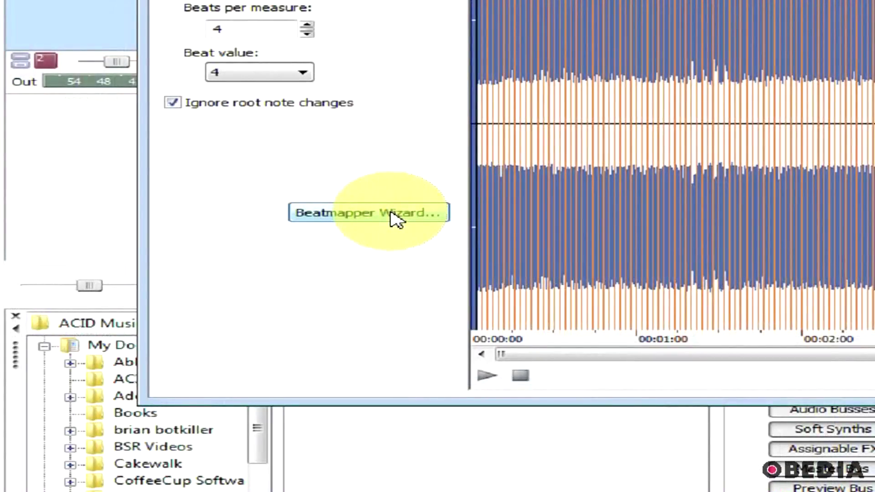
left_click(396, 220)
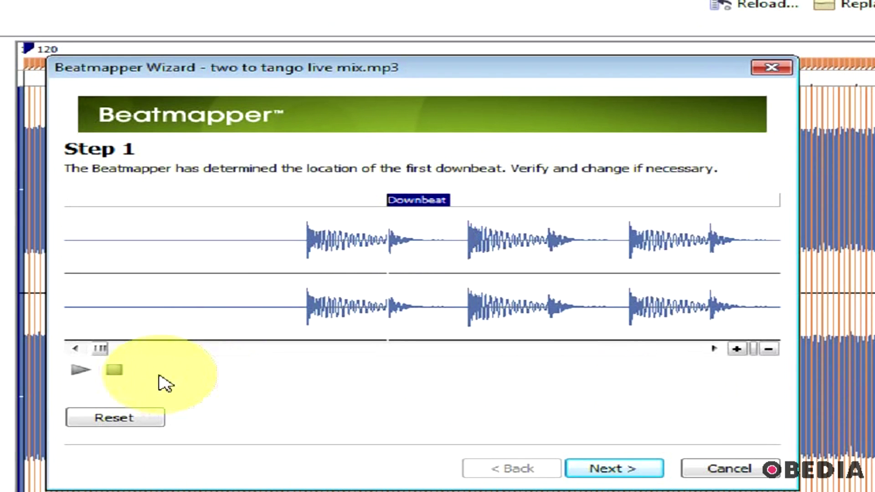
Move the Downbeat marker onto the first drum transient, confirm it by playback, and continue to Step 2
left_click(96, 374)
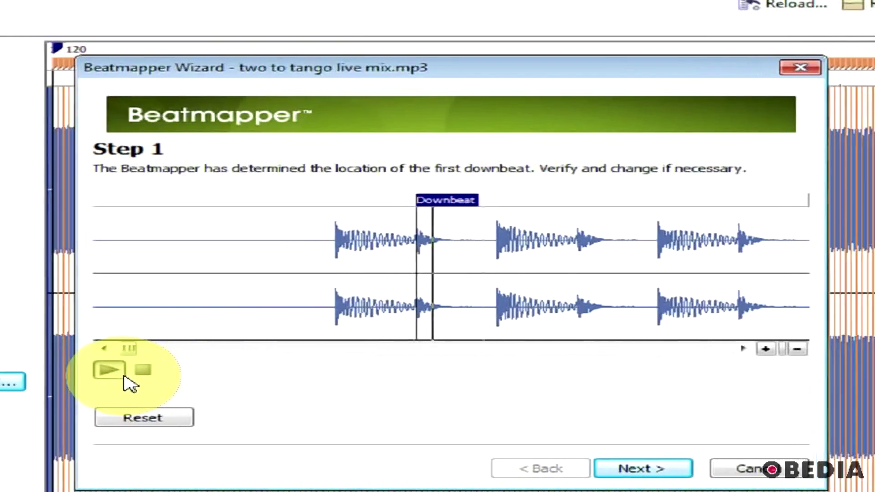
left_click(153, 370)
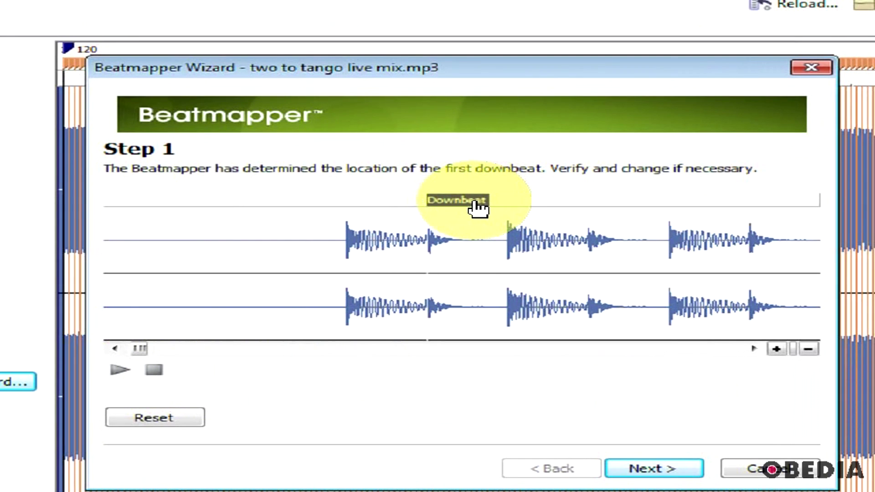
left_click_drag(472, 202, 388, 204)
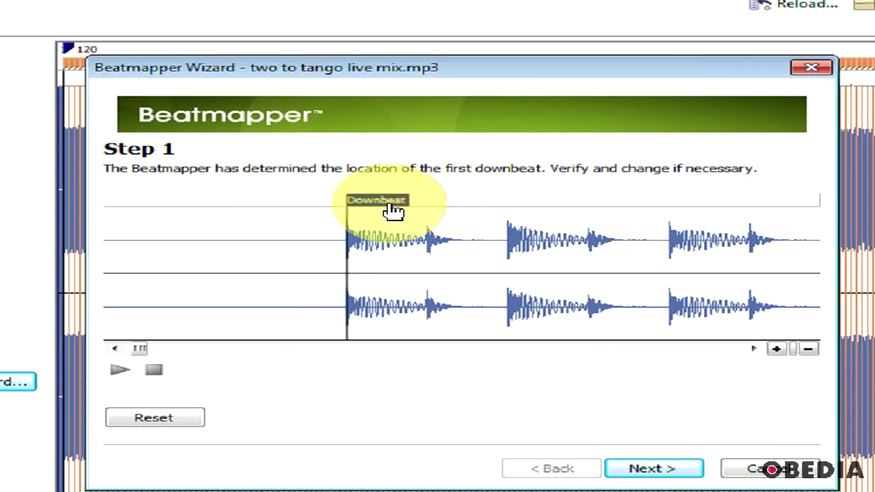
scroll(353, 248, "up", 3)
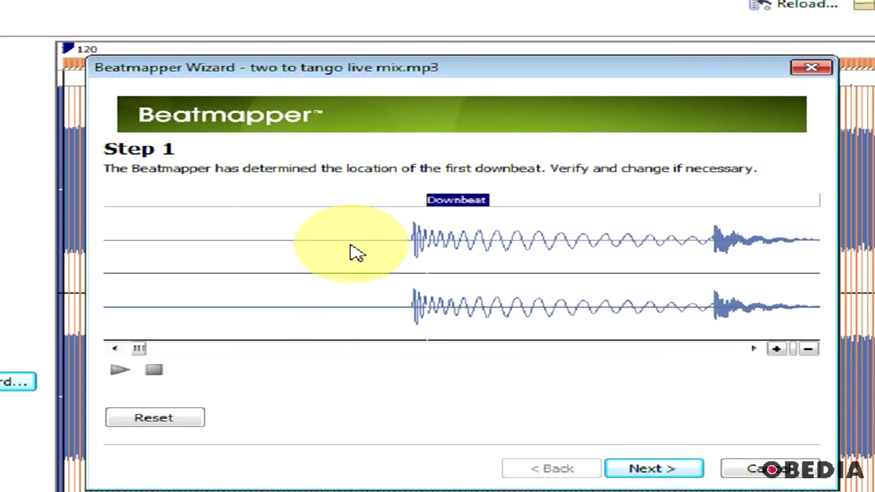
left_click_drag(474, 210, 458, 208)
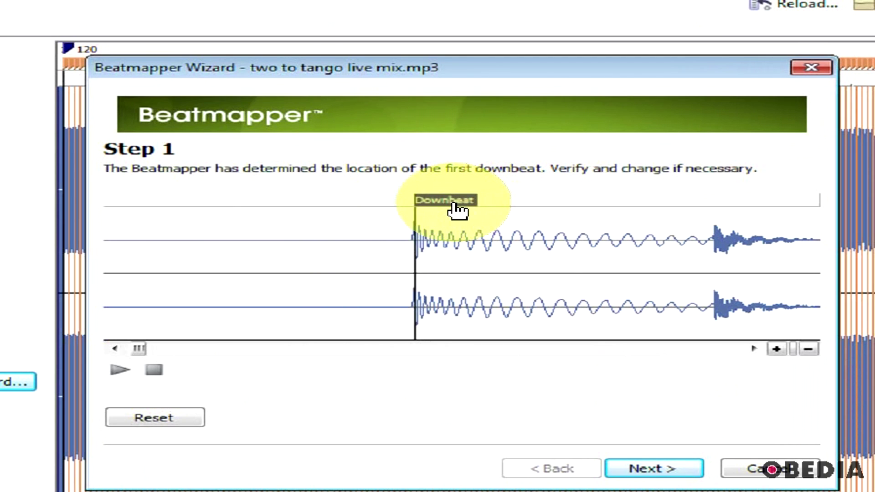
scroll(433, 237, "down", 4)
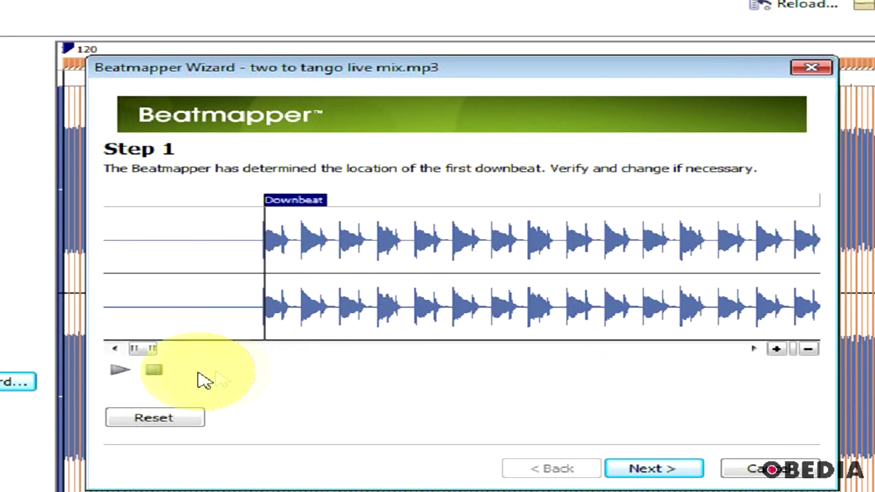
left_click(123, 372)
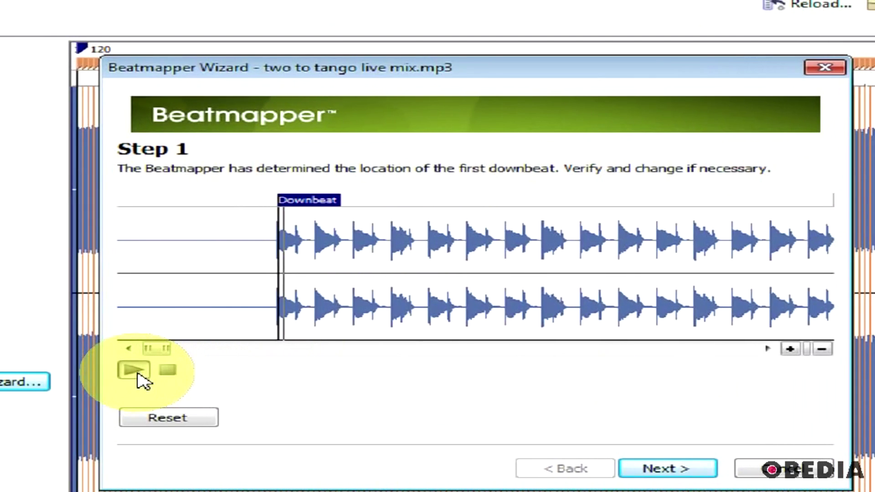
left_click(175, 378)
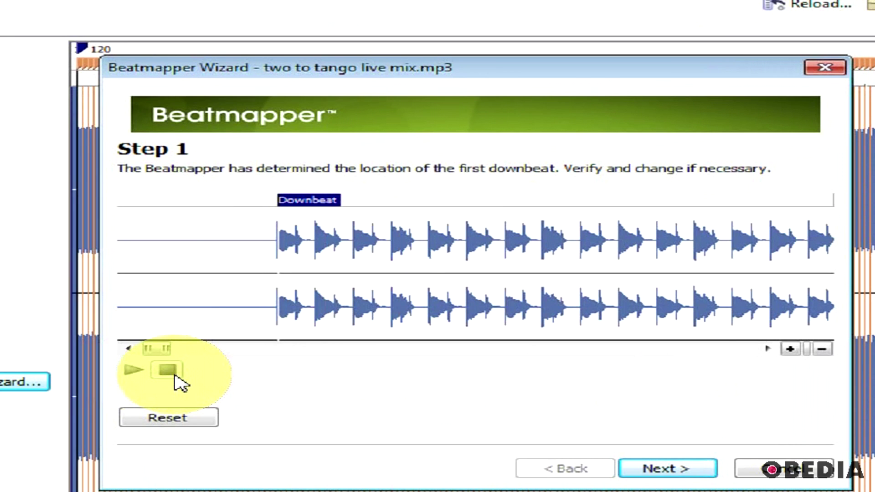
left_click(175, 377)
scroll(430, 269, "down", 5)
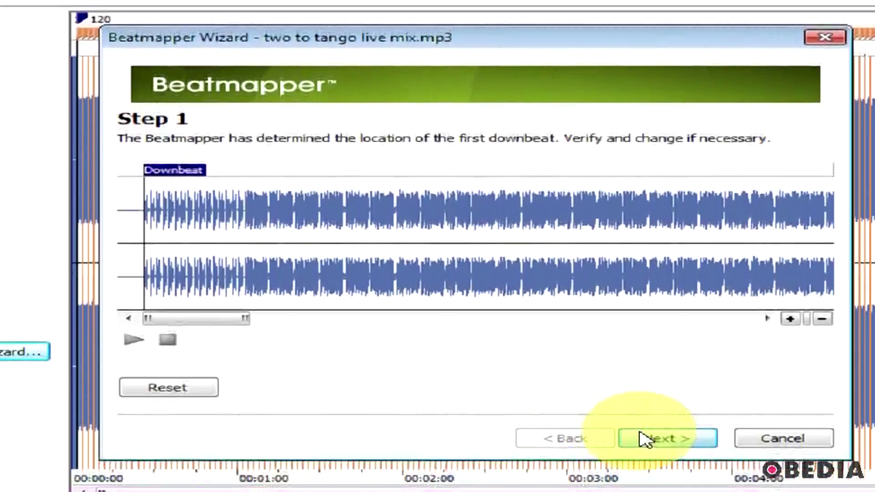
left_click(642, 438)
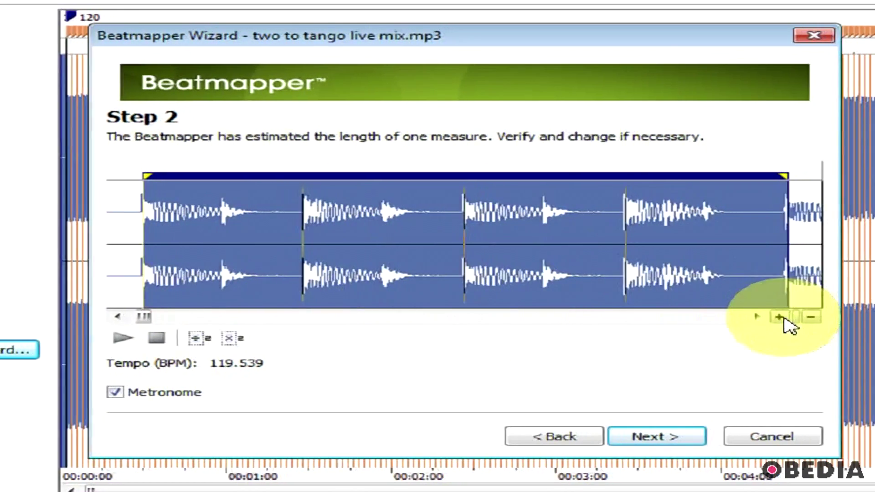
Zoom the waveform to verify the one-measure box at about 119.5 BPM, then accept it
scroll(582, 273, "down", 3)
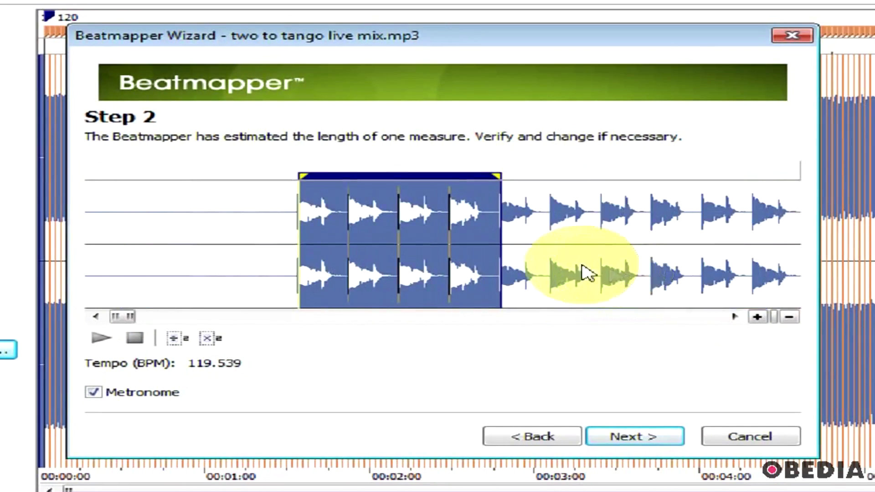
scroll(484, 248, "up", 2)
scroll(497, 249, "up", 2)
scroll(512, 250, "down", 4)
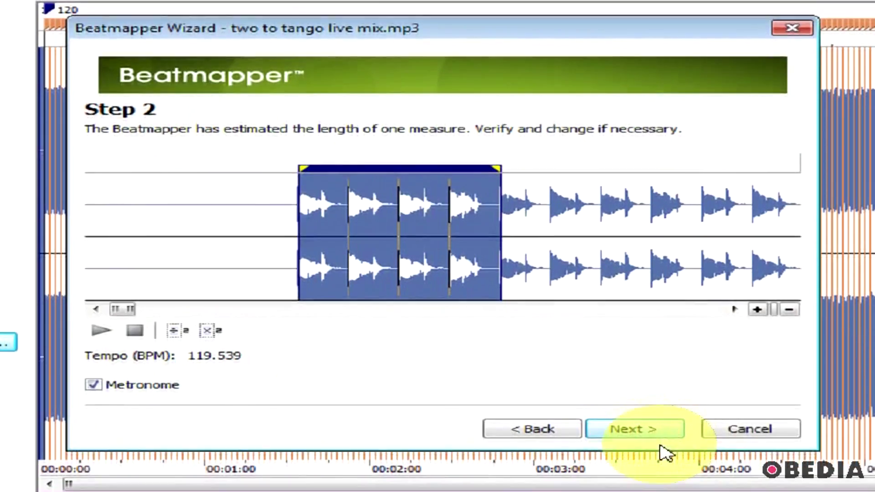
left_click(656, 422)
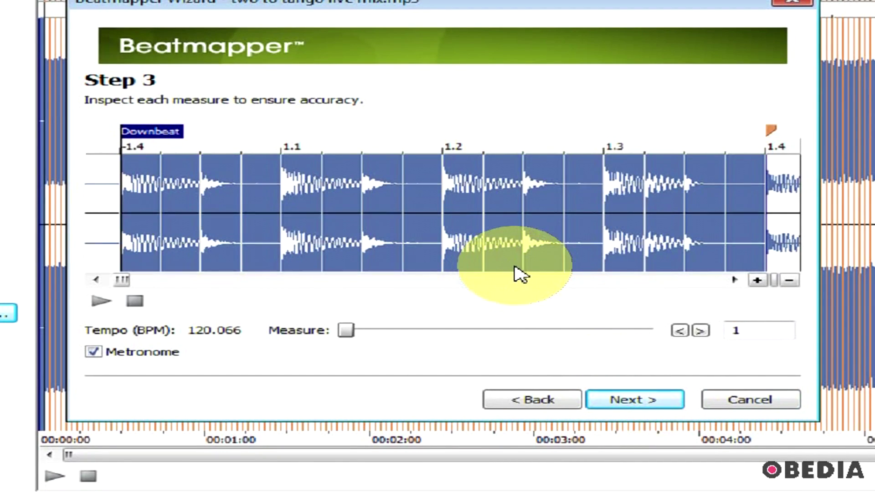
Inspect measures 2, 3, 10, 4, 5, 8 and 1, playing measure 5 to check beat alignment
scroll(517, 273, "down", 2)
left_click(510, 178)
left_click(577, 182)
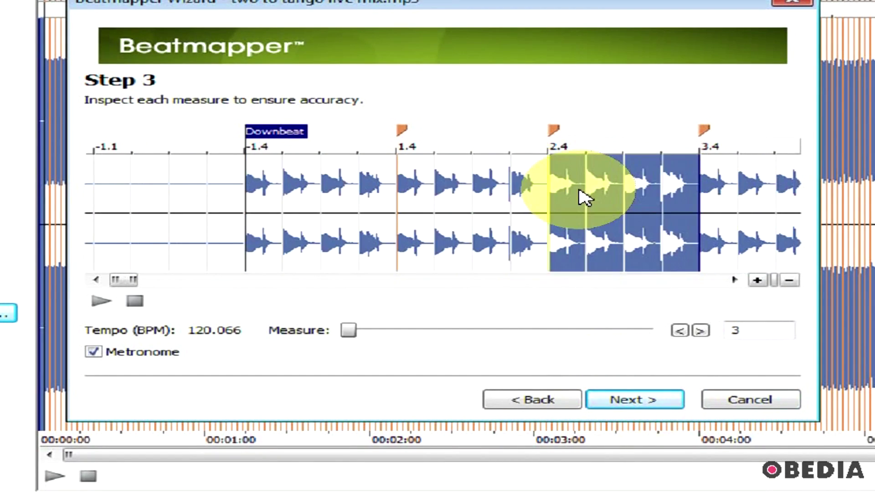
scroll(577, 185, "down", 2)
left_click(616, 187)
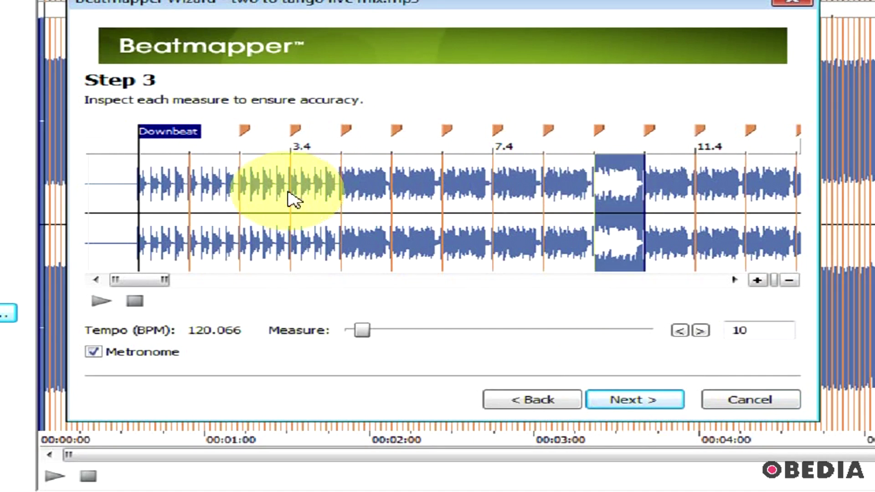
left_click(273, 196)
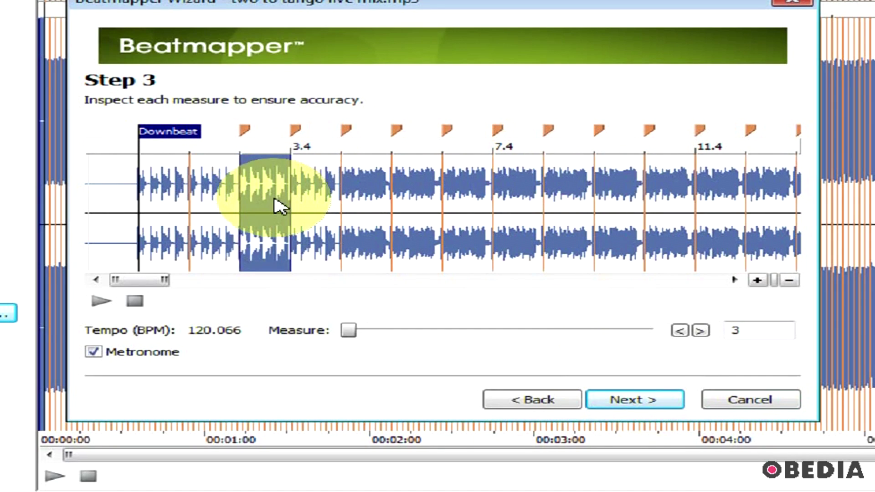
left_click(328, 193)
left_click(363, 196)
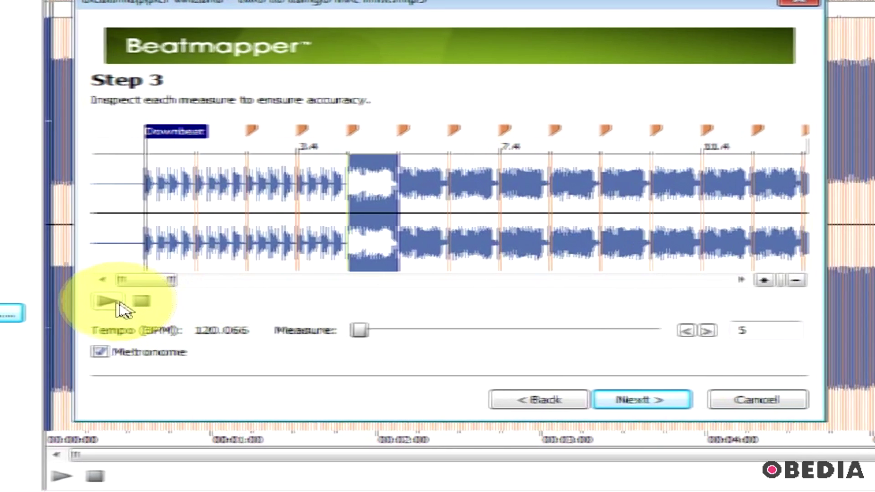
left_click(100, 301)
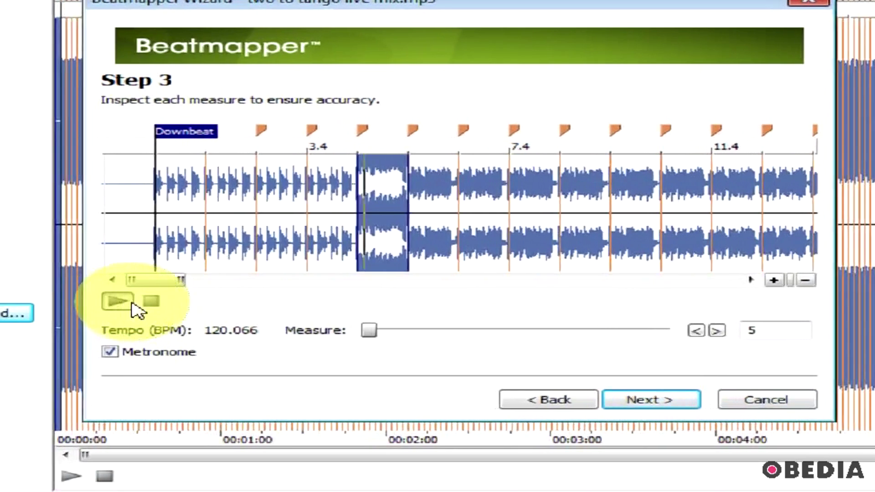
left_click(523, 189)
left_click(195, 203)
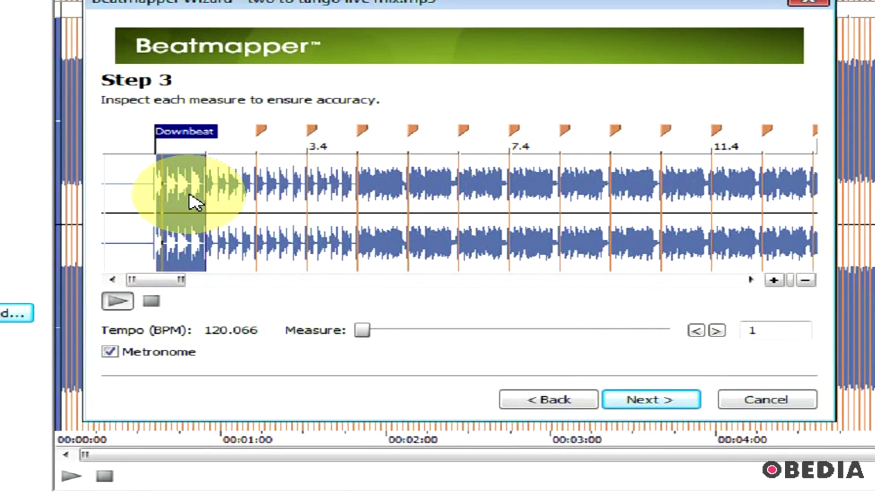
left_click(151, 301)
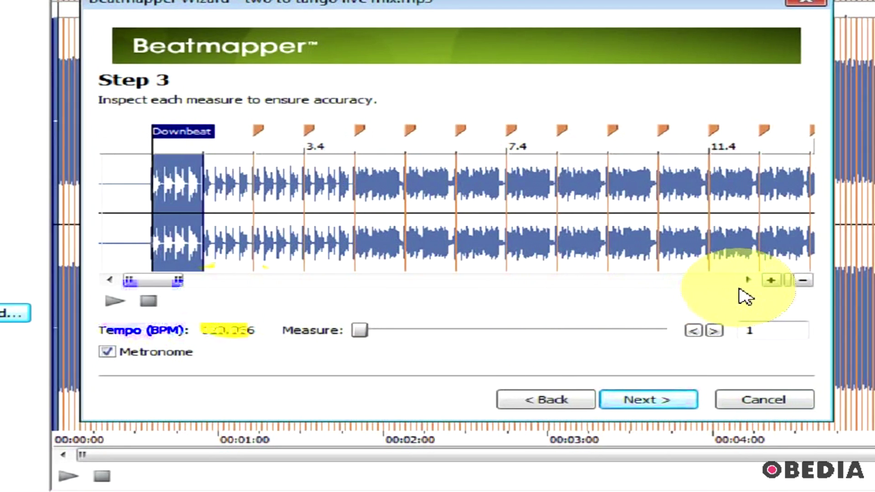
Shift the beat marker near 15.4 in later measures, refresh the view, and finish inspection
left_click(747, 279)
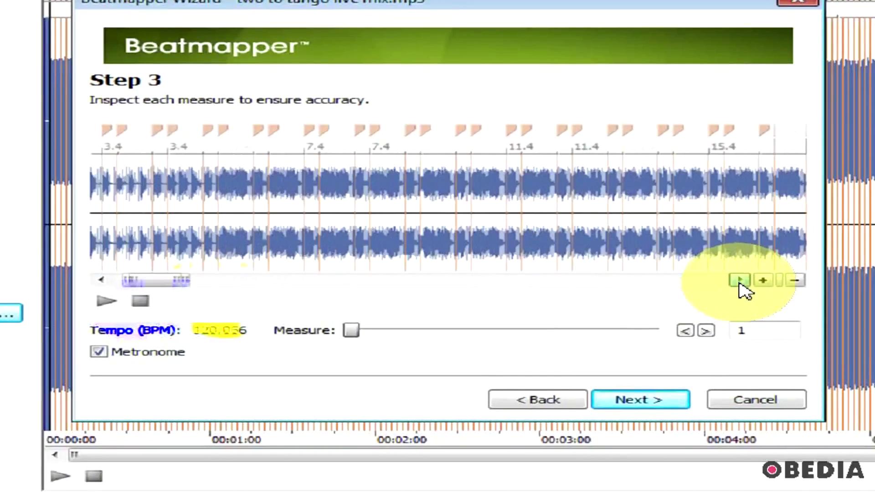
left_click_drag(585, 136, 582, 137)
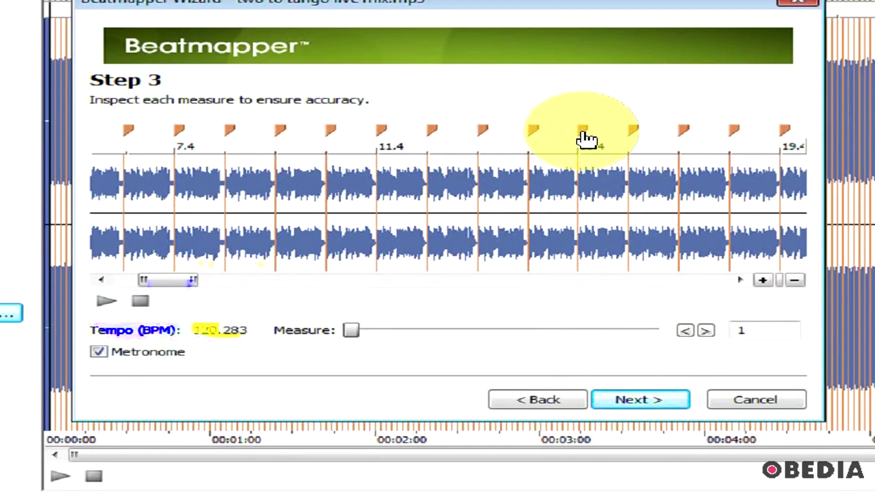
left_click(561, 402)
left_click(622, 404)
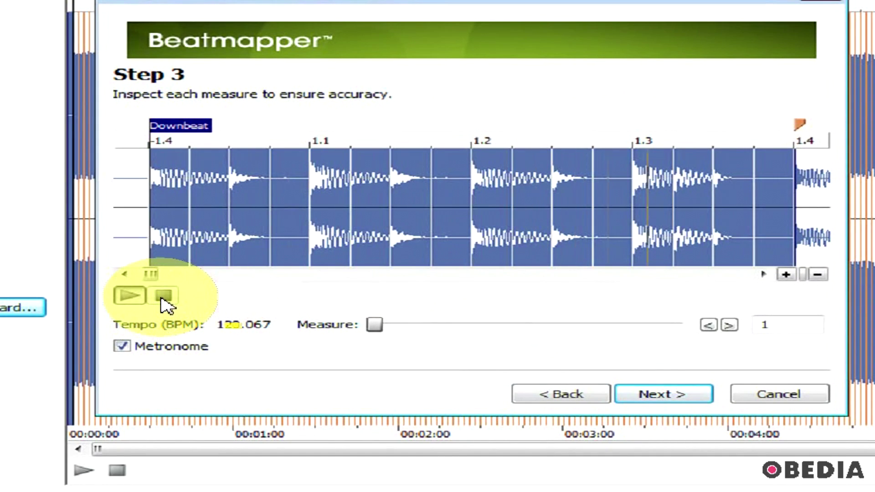
left_click(660, 396)
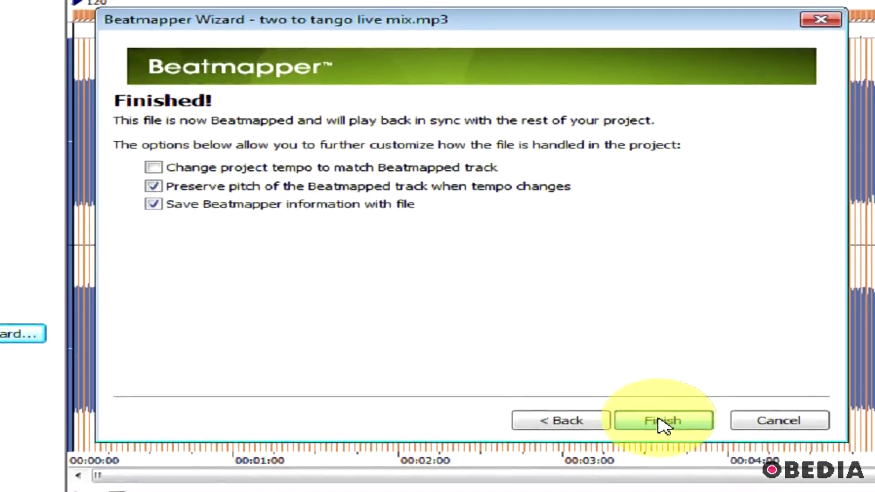
Finish the wizard with Preserve pitch and Save Beatmapper information left checked
left_click(662, 429)
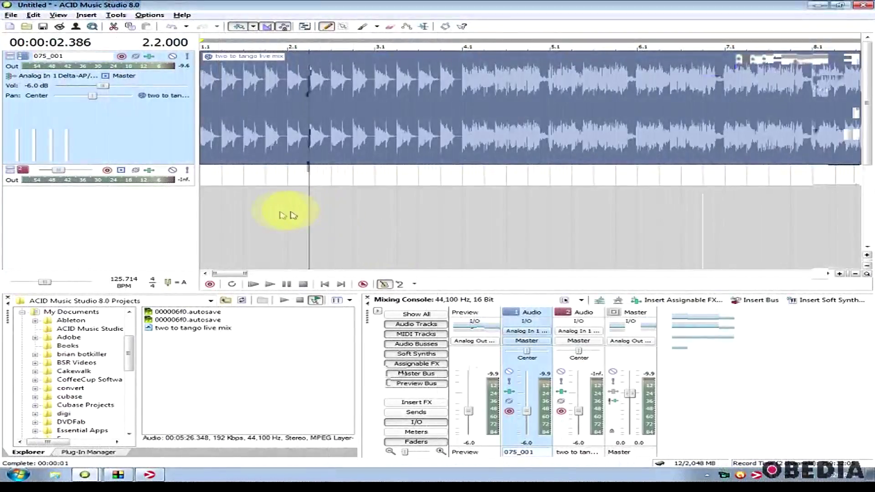
Set the cursor at bar 2.1 and zoom out to show the whole beatmapped clip
left_click(282, 214)
scroll(282, 214, "down", 4)
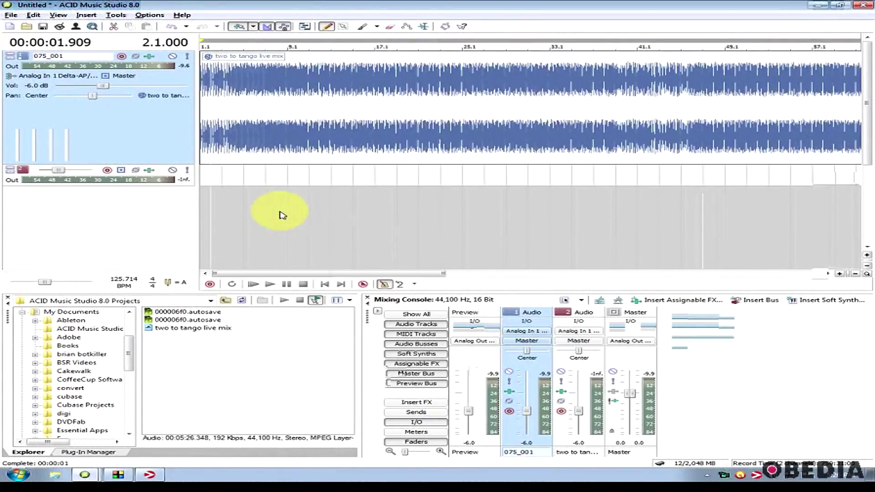